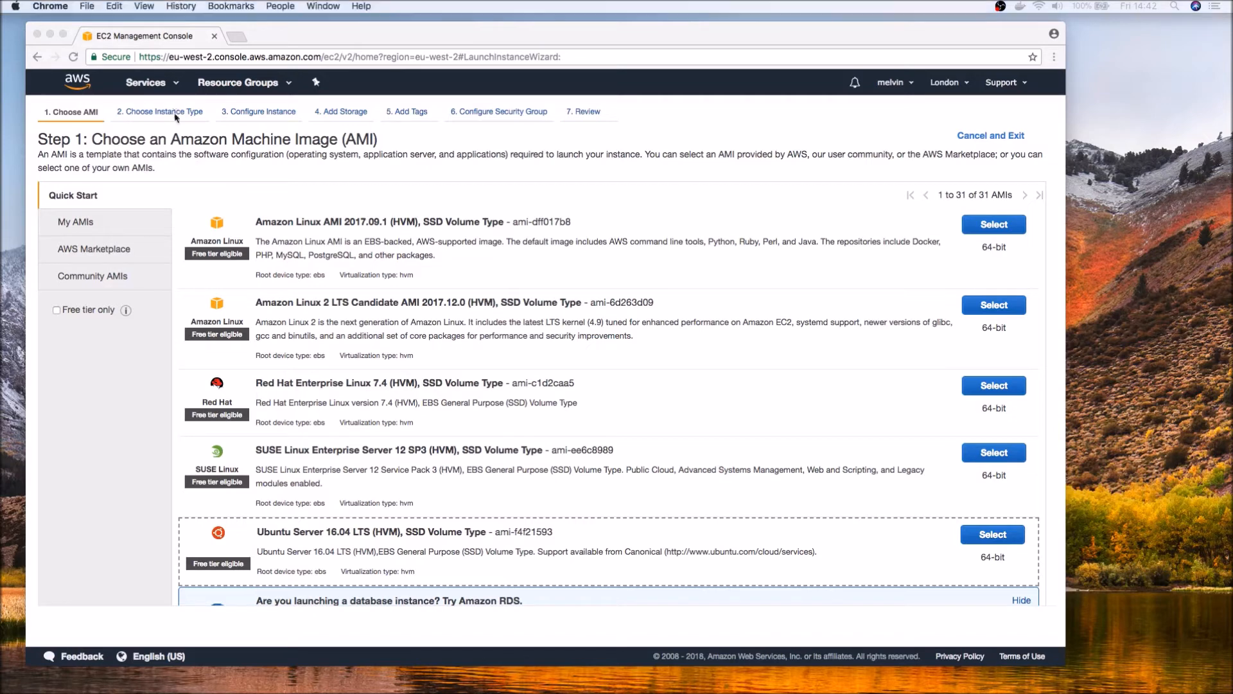
Choose the Ubuntu Server 16.04 LTS (HVM) image with the t2.nano instance type, and advance through the launch wizard to the security group settings.
click(989, 538)
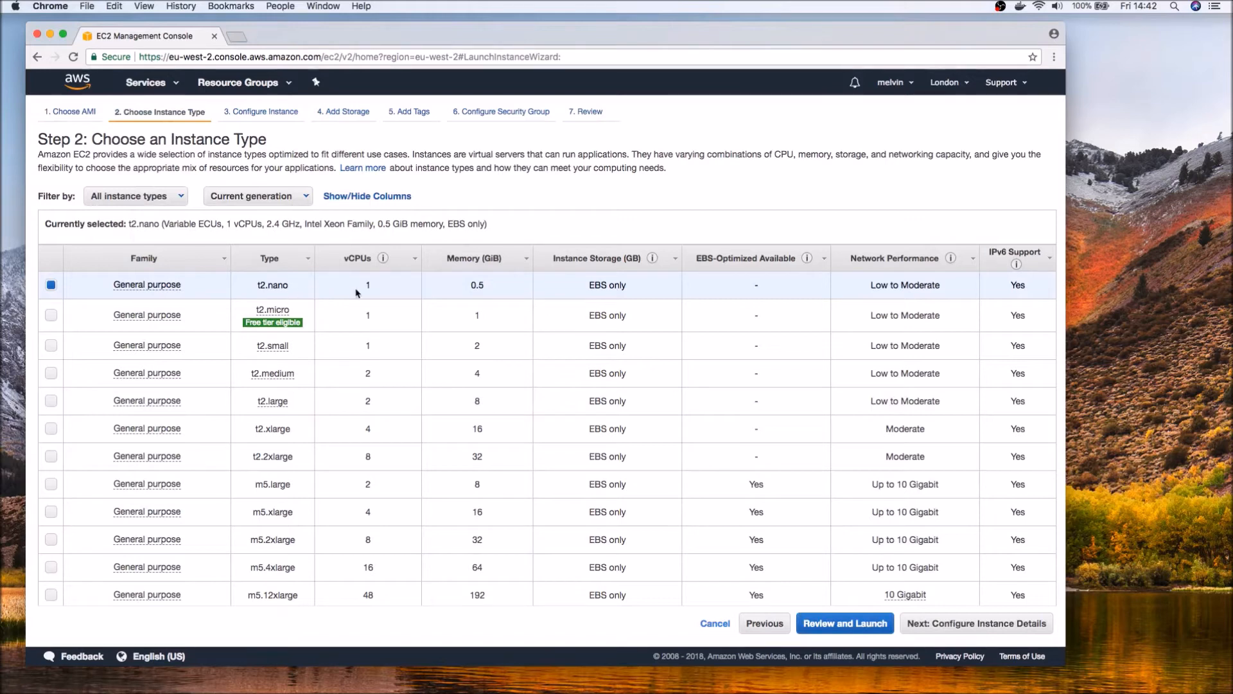
click(251, 109)
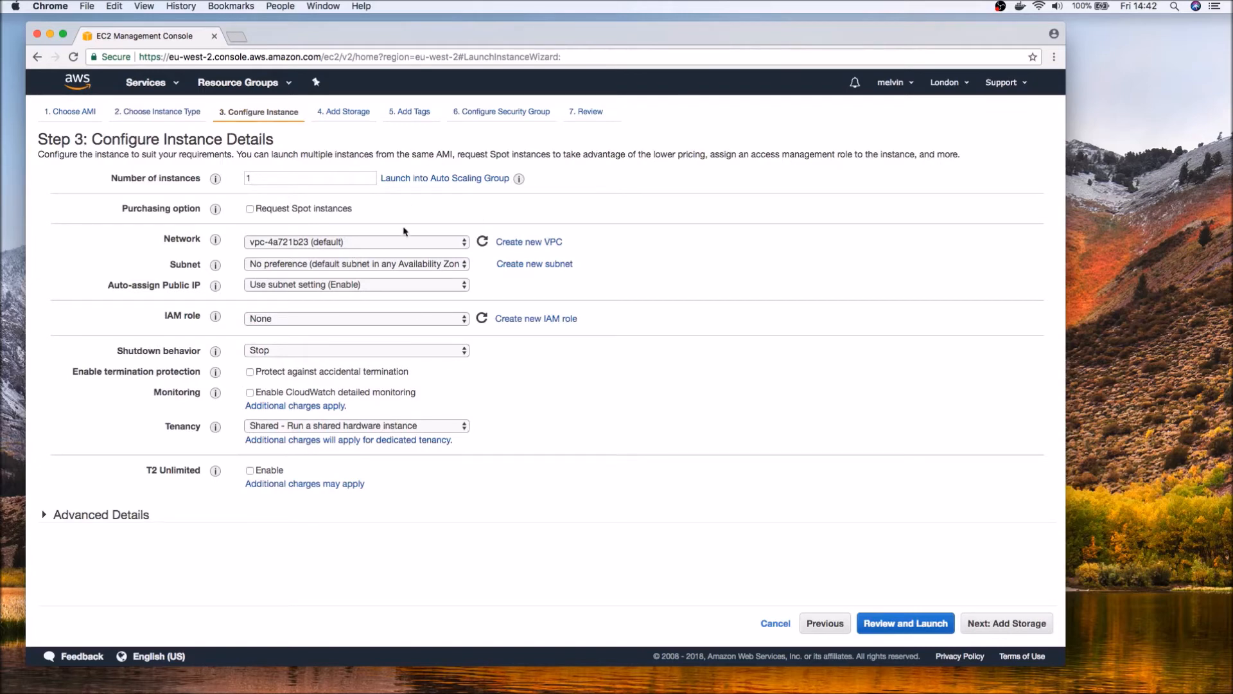
click(338, 113)
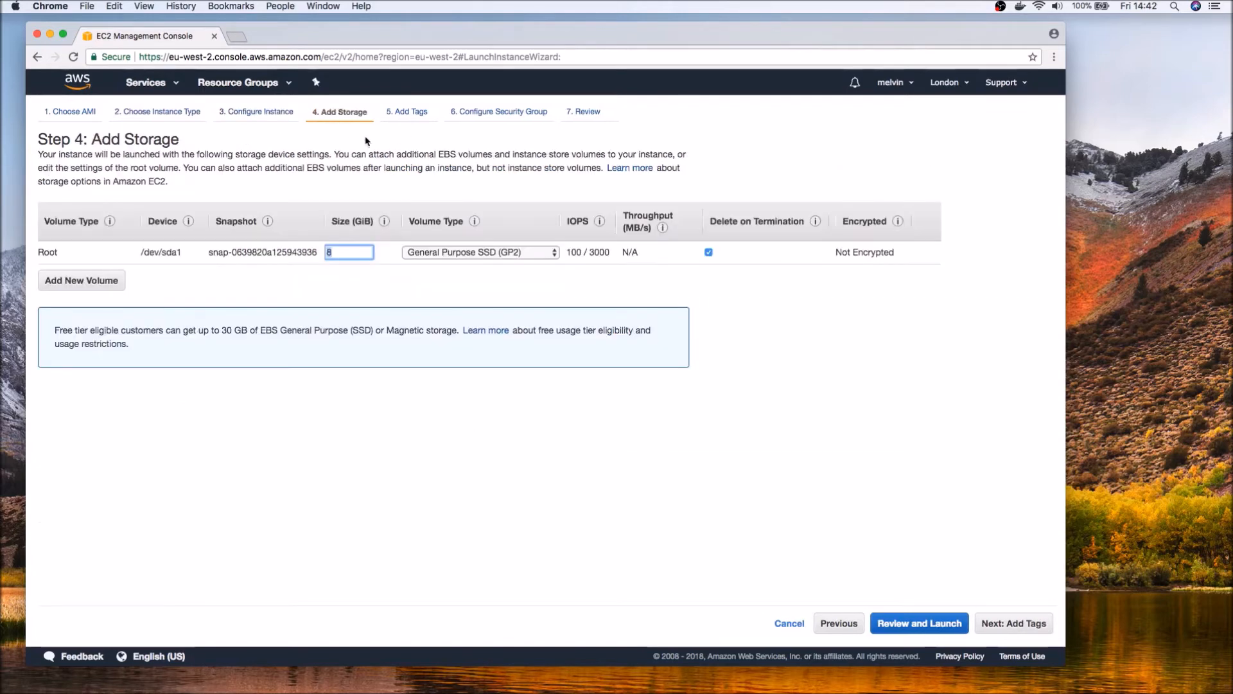
click(415, 114)
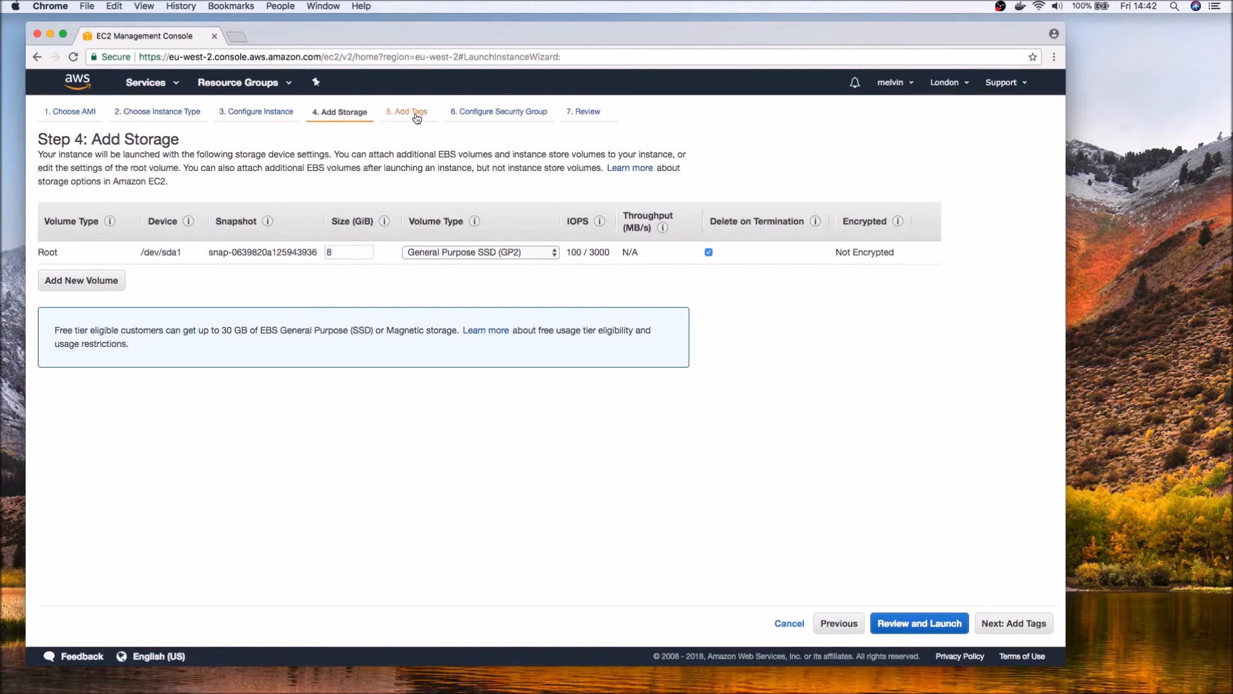
click(495, 112)
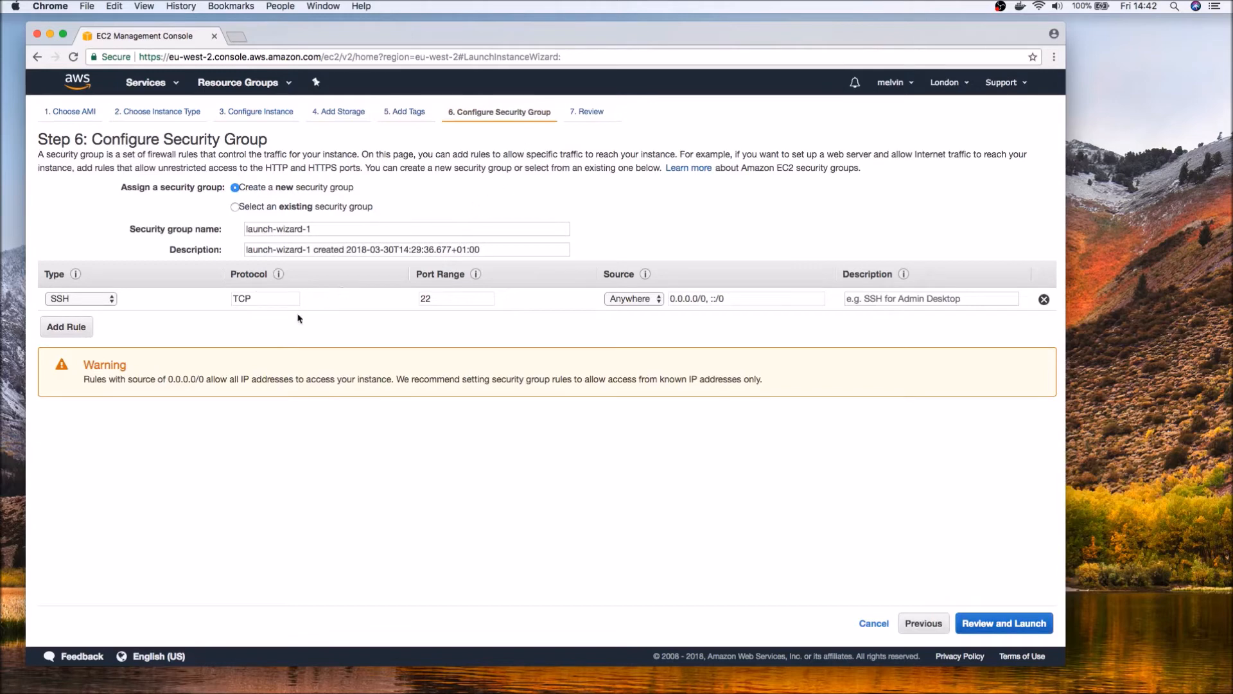
Examine the type and source options available for the SSH rule in the new security group.
click(100, 299)
click(101, 300)
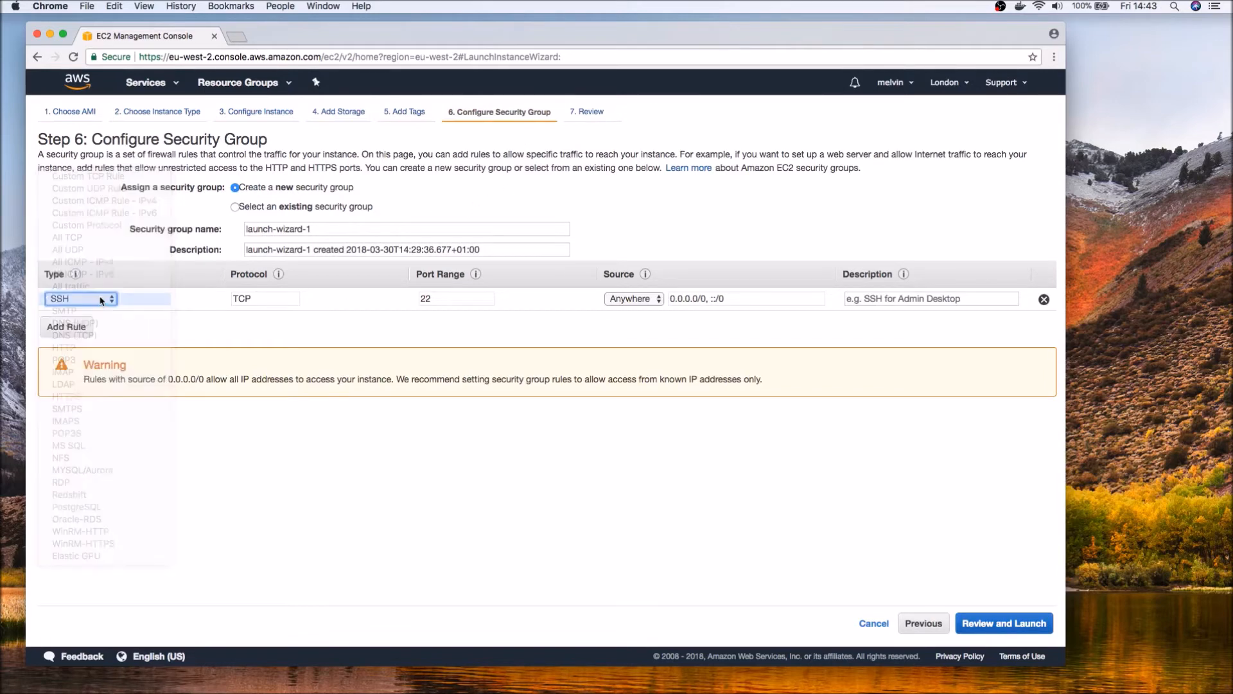
click(646, 299)
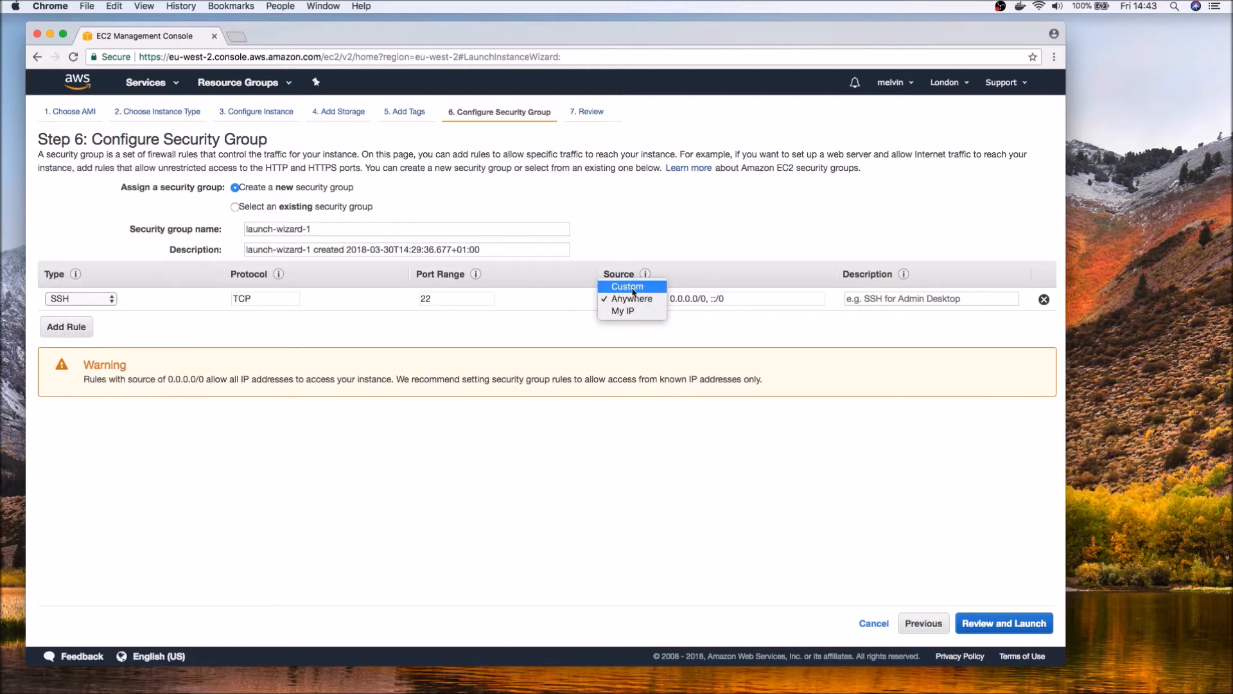
click(638, 301)
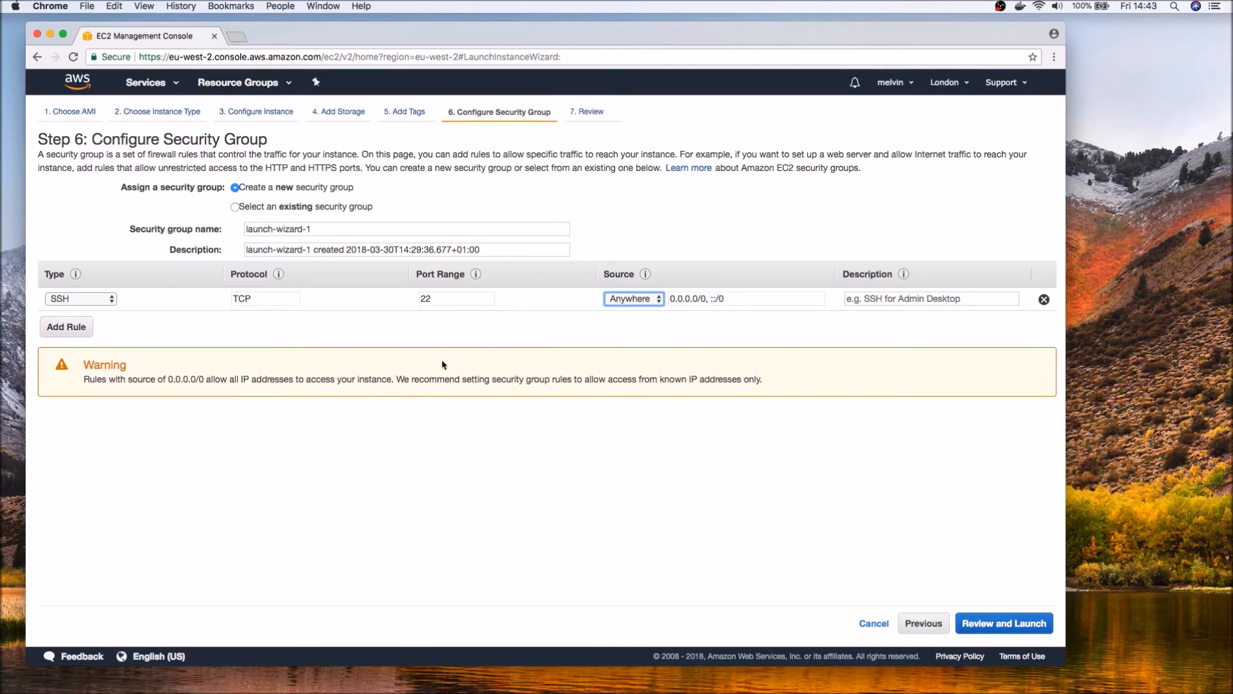
click(636, 303)
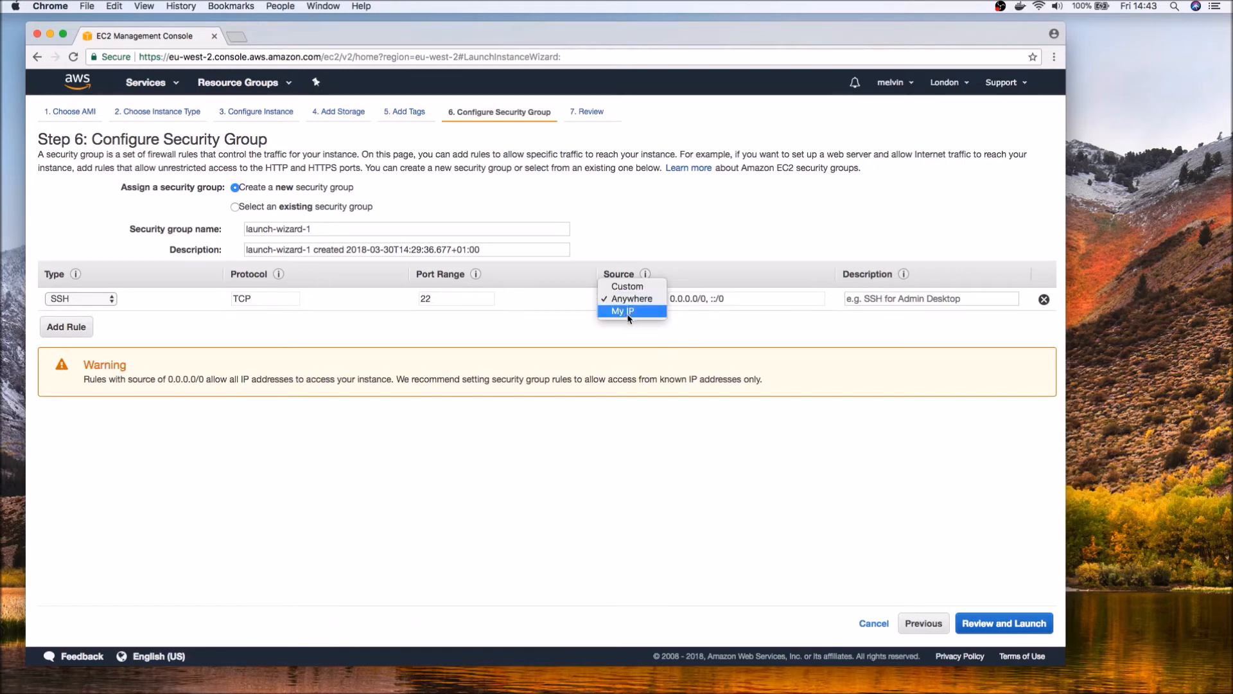
click(700, 327)
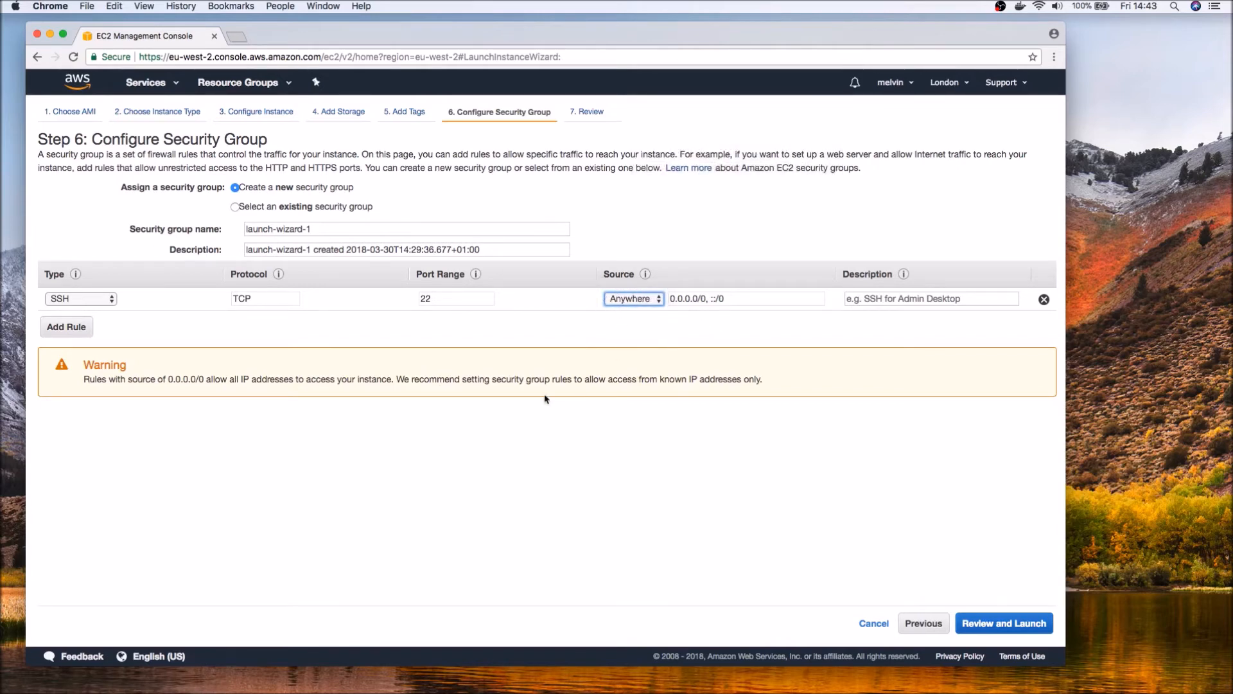
Review the instance configuration and launch it with the existing London key pair, acknowledging access to its private key file.
click(591, 112)
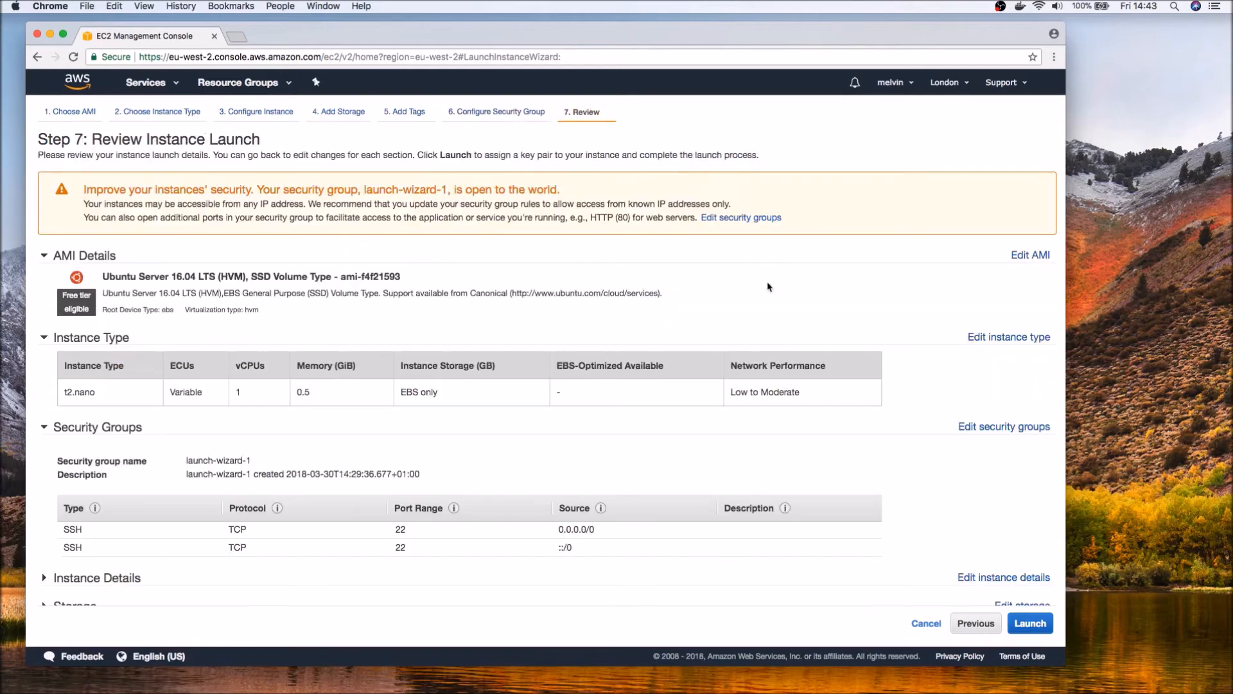
click(1031, 624)
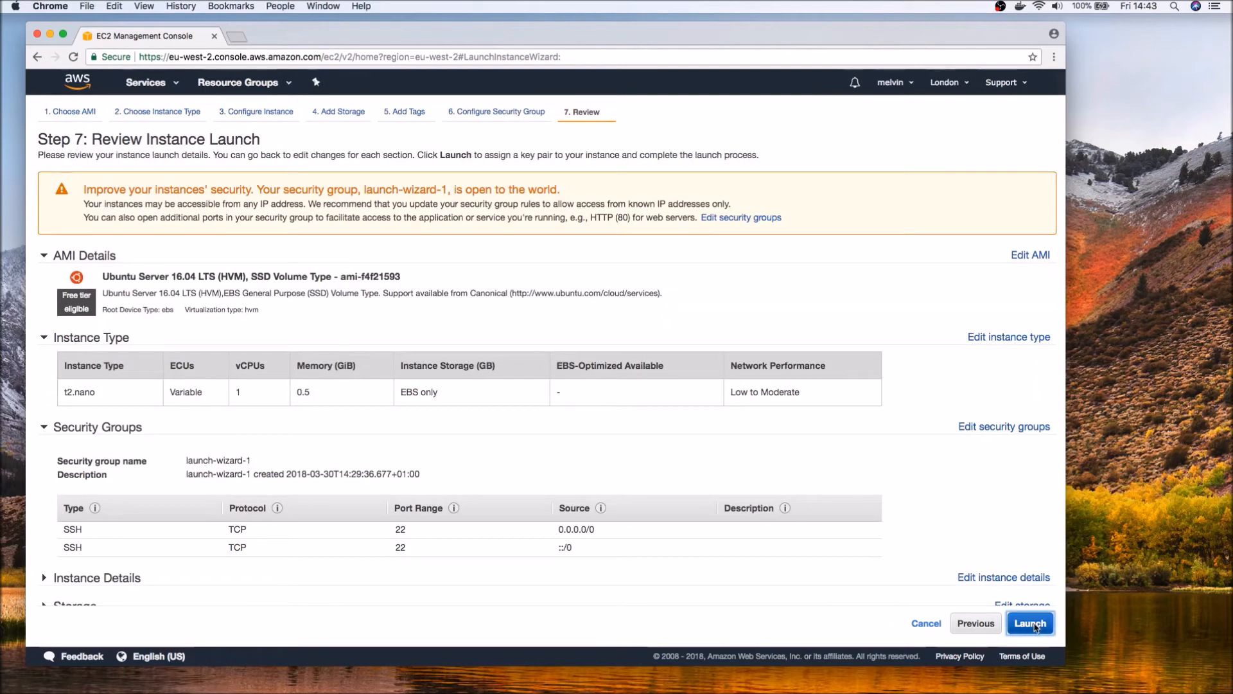
click(458, 412)
click(436, 425)
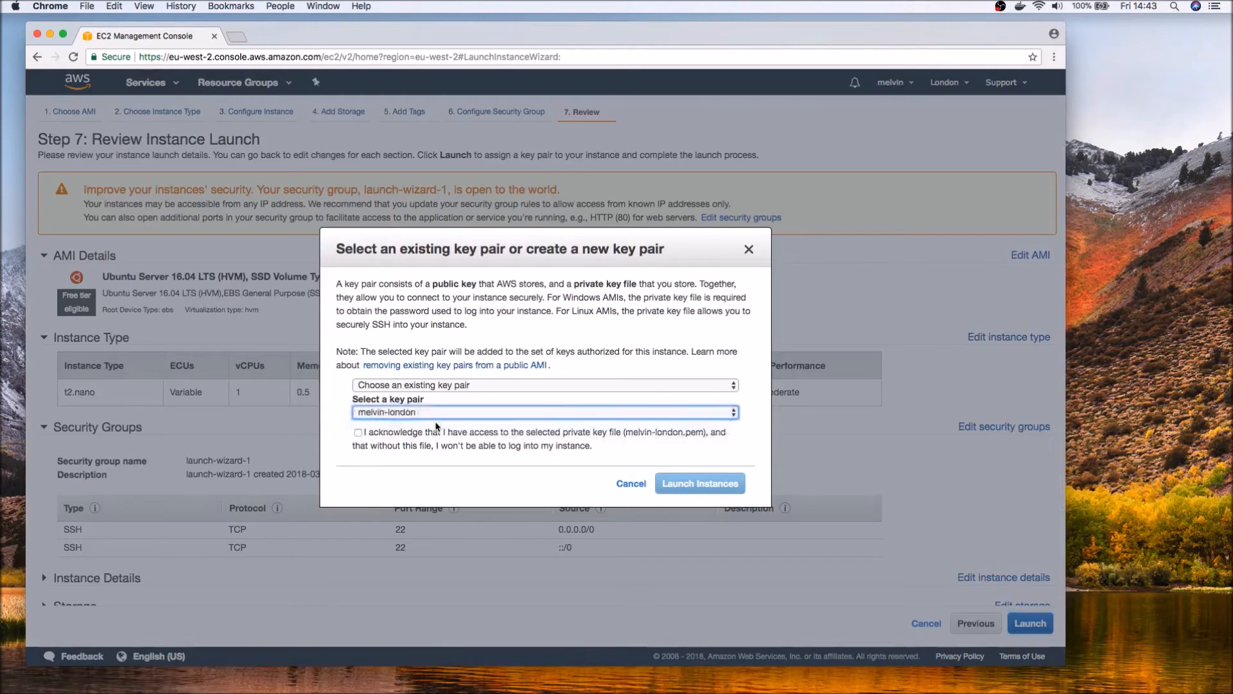
click(357, 433)
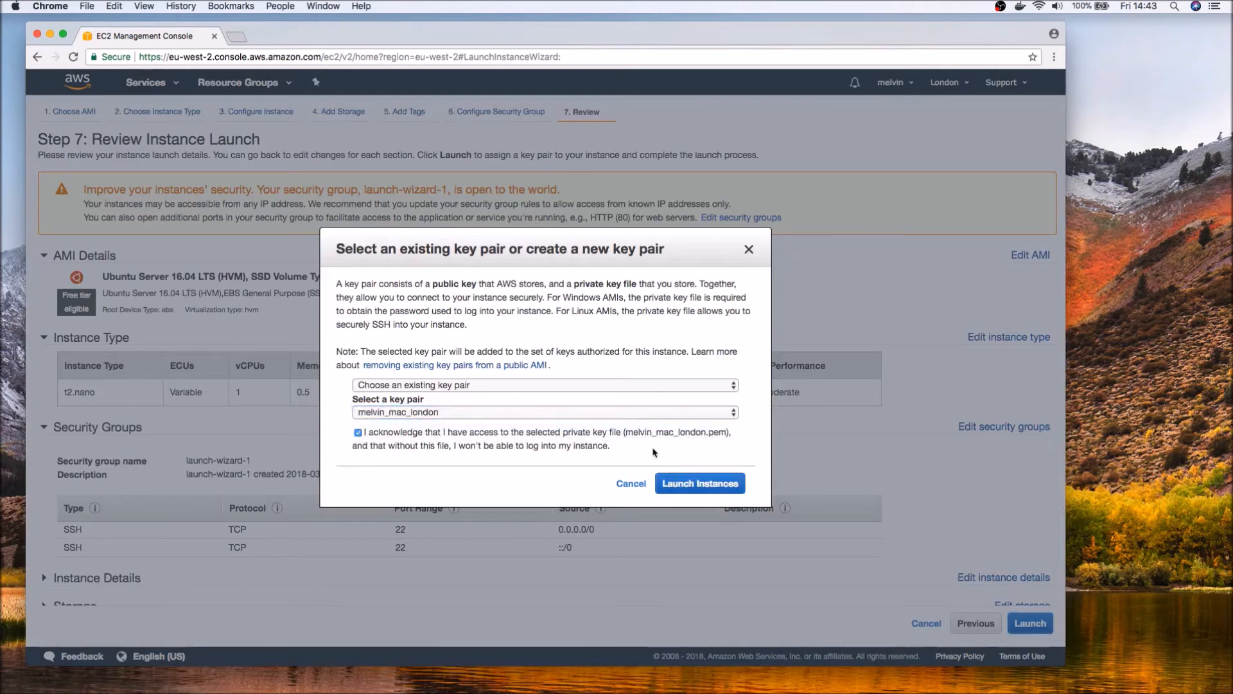
click(717, 491)
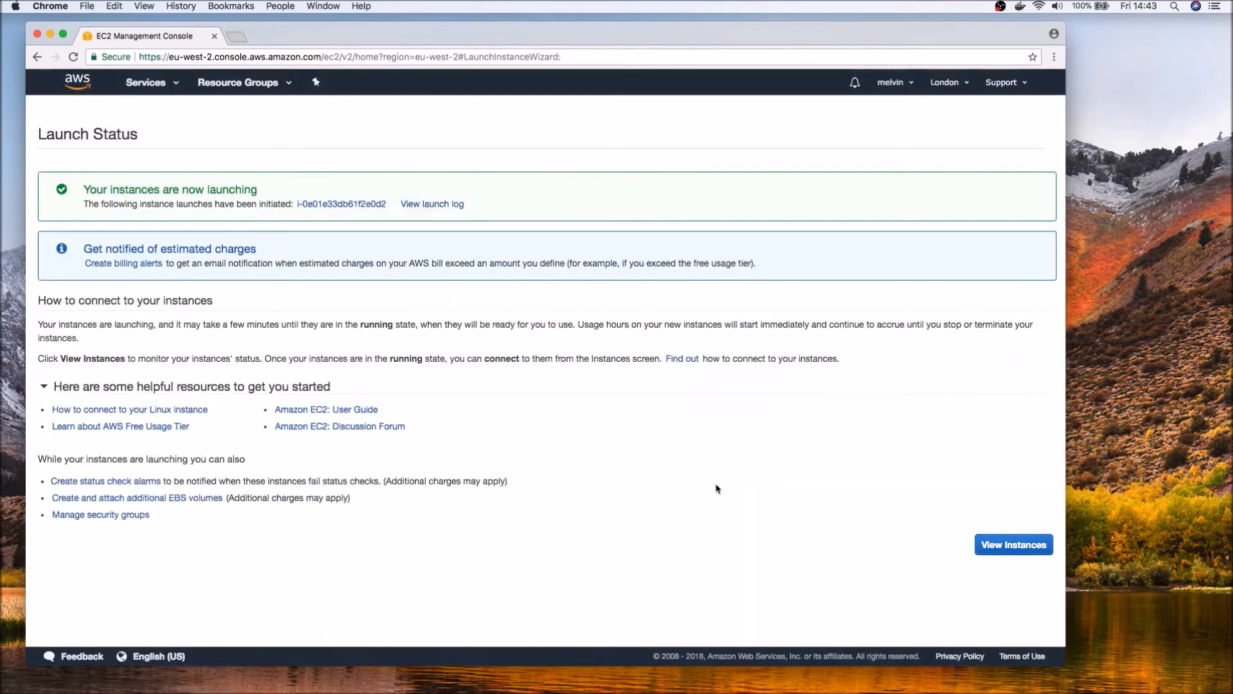
Copy the new instance's public DNS name and connect to it from iTerm2 over SSH as ubuntu with the .pem key, accepting the host.
click(1015, 545)
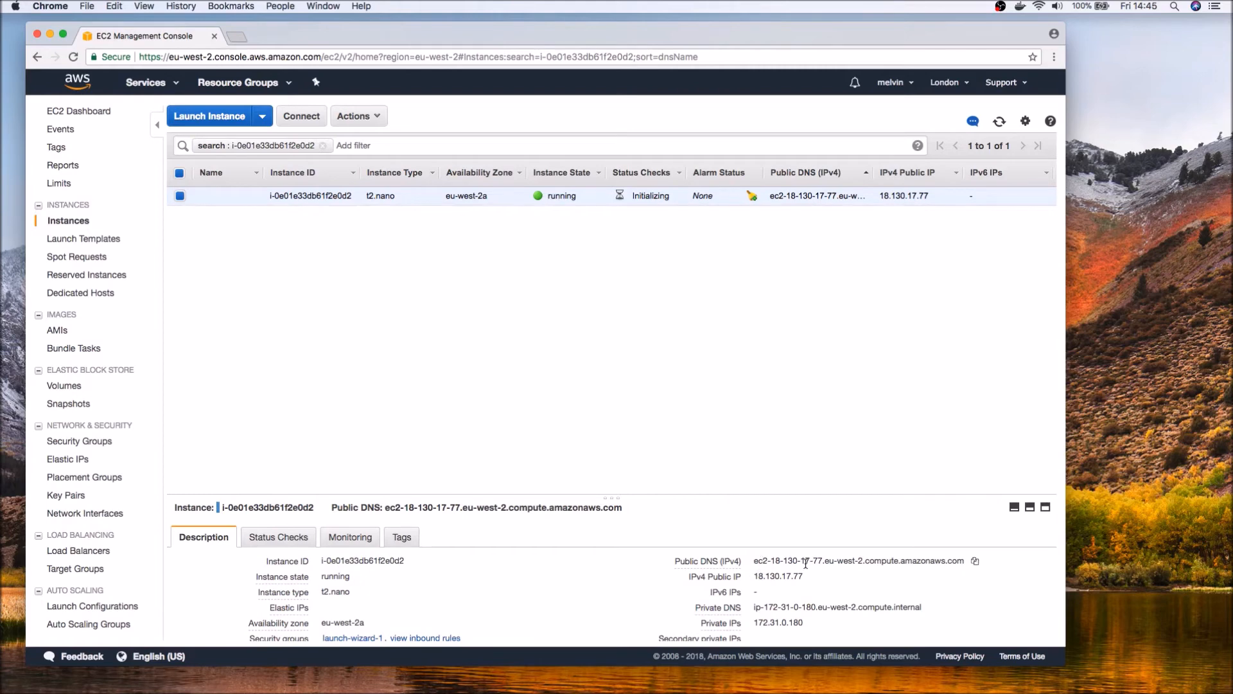
click(975, 561)
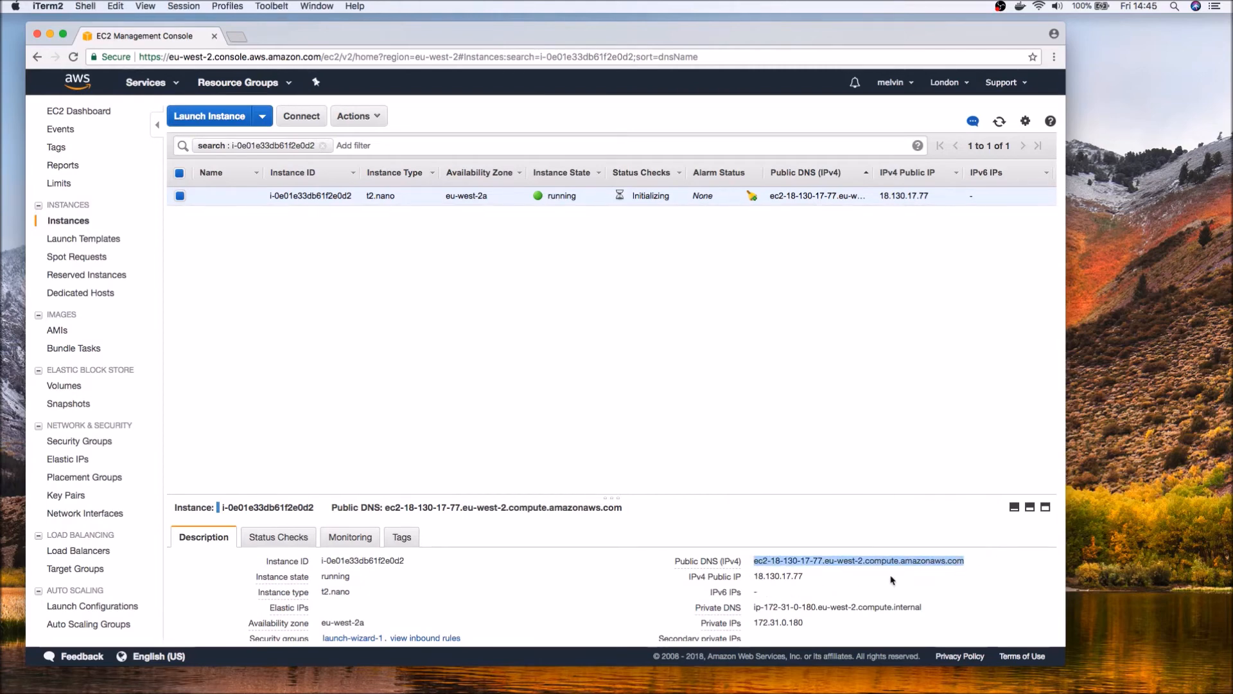
key(super+Tab)
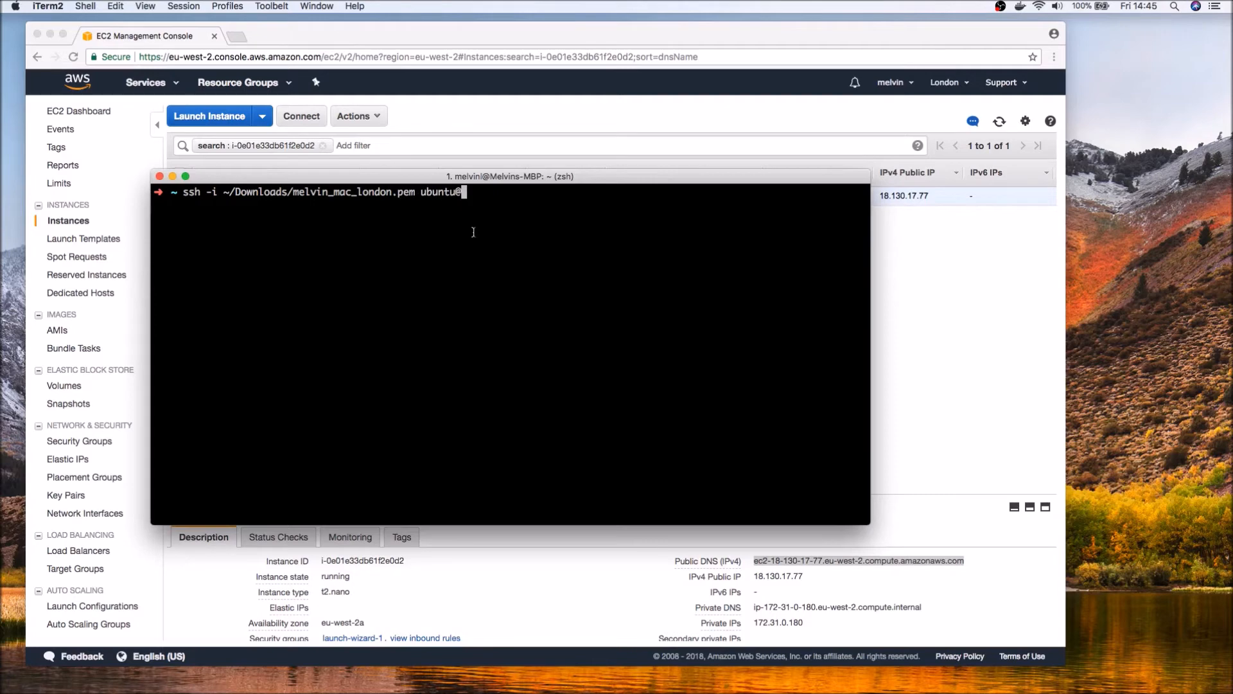
key(super+v)
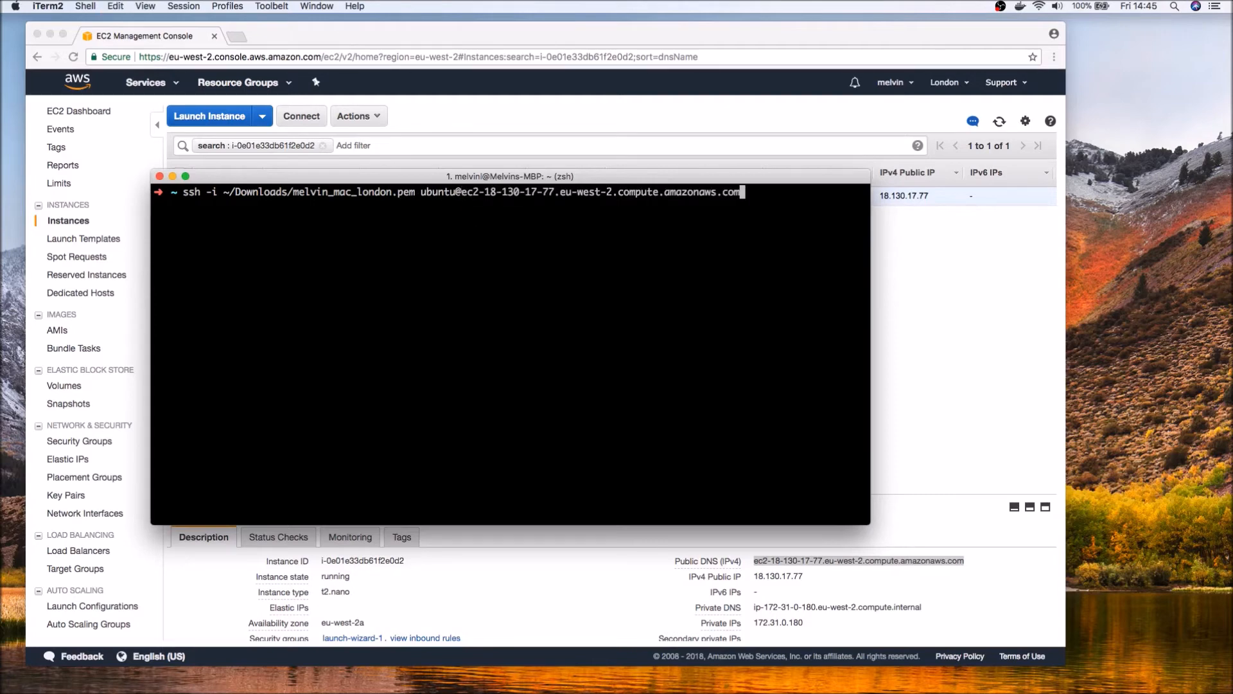
key(Return)
text(yes)
key(Return)
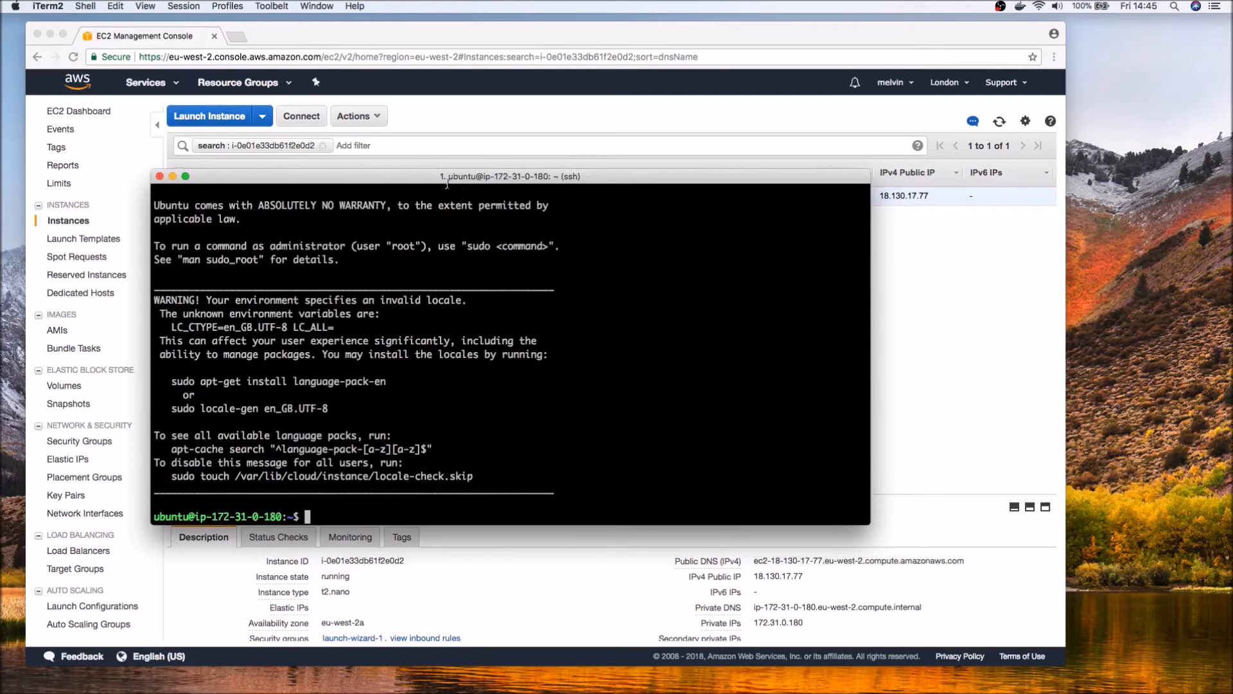
Exit the SSH session and clear the terminal.
mouse_move(487, 185)
mouse_down()
mouse_move(514, 212)
mouse_move(494, 182)
mouse_up()
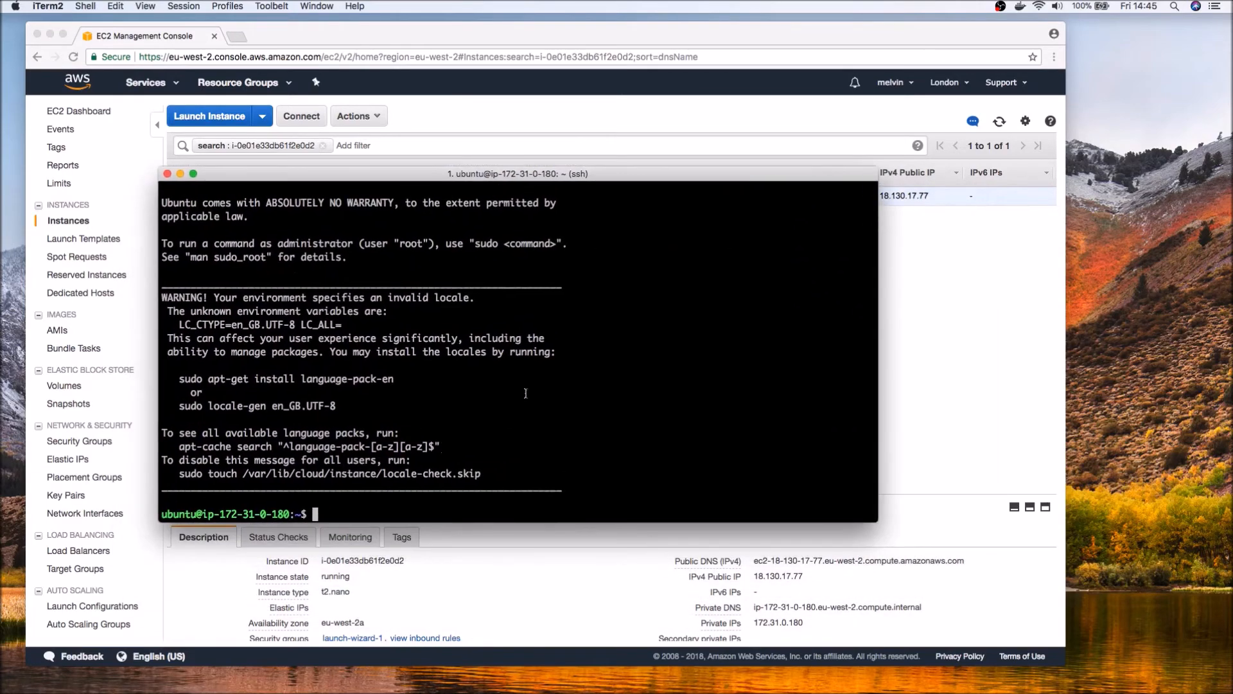
text(exit)
key(Return)
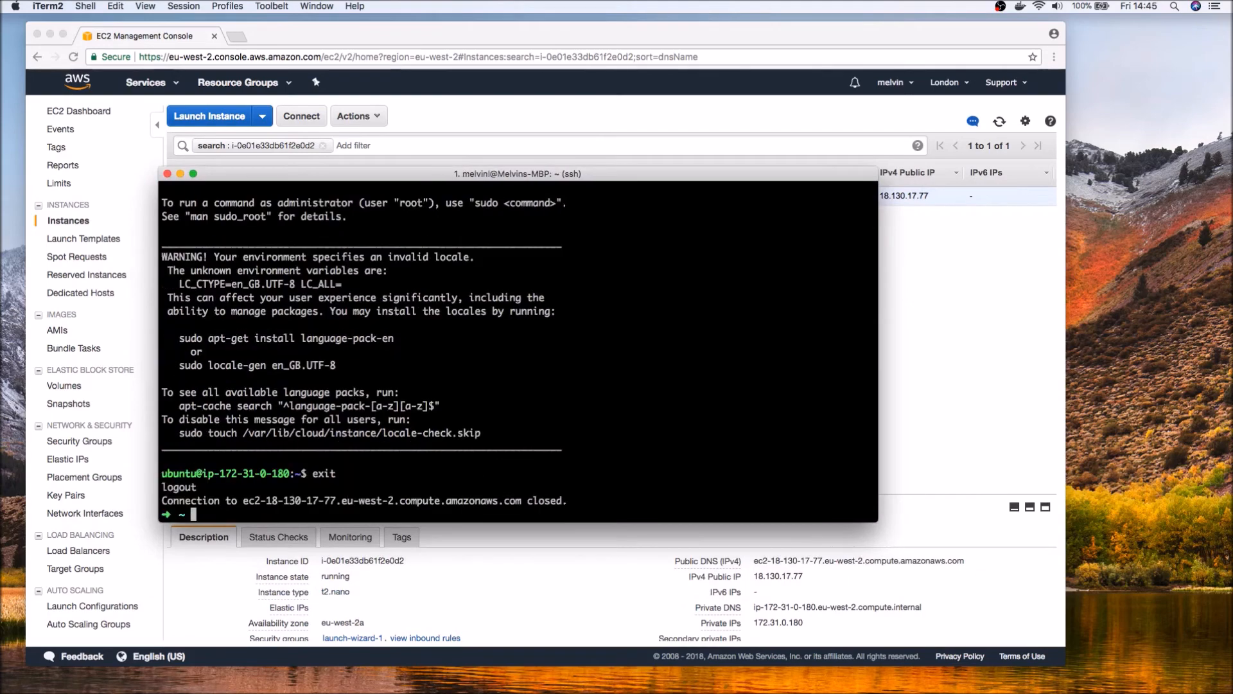
key(ctrl+l)
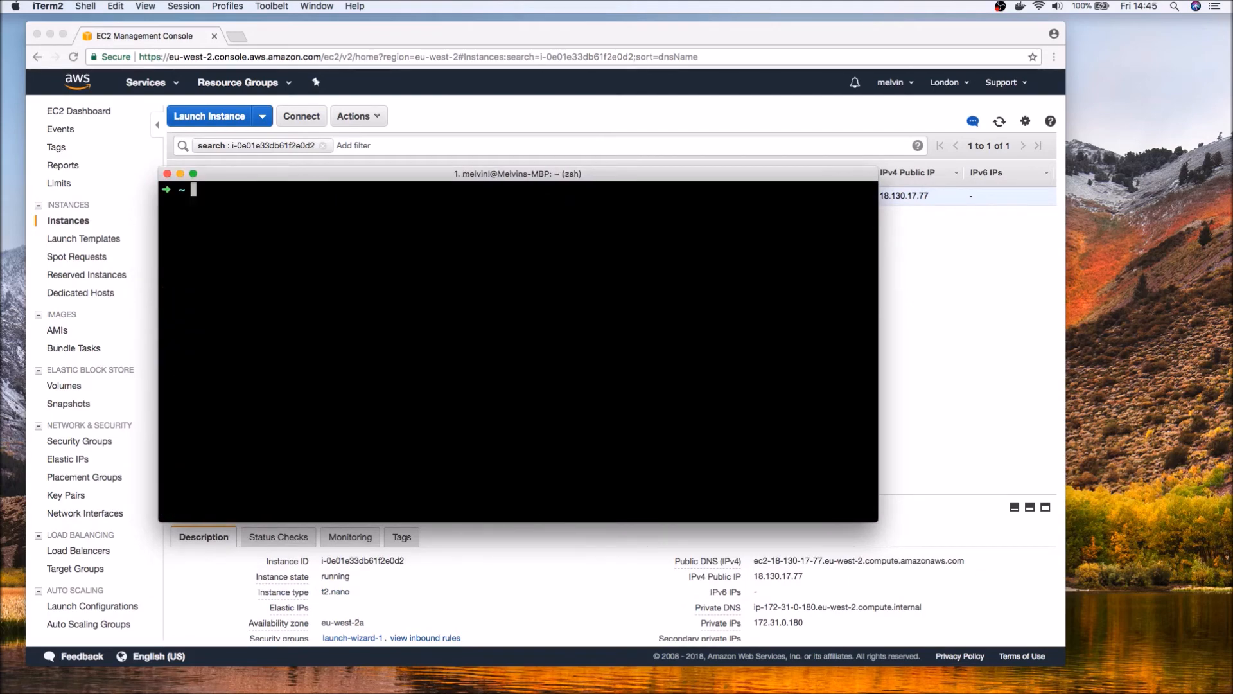
Reconnect to the instance with the previous SSH command, adding -D 4444 for dynamic port forwarding.
key(Up)
text(-D )
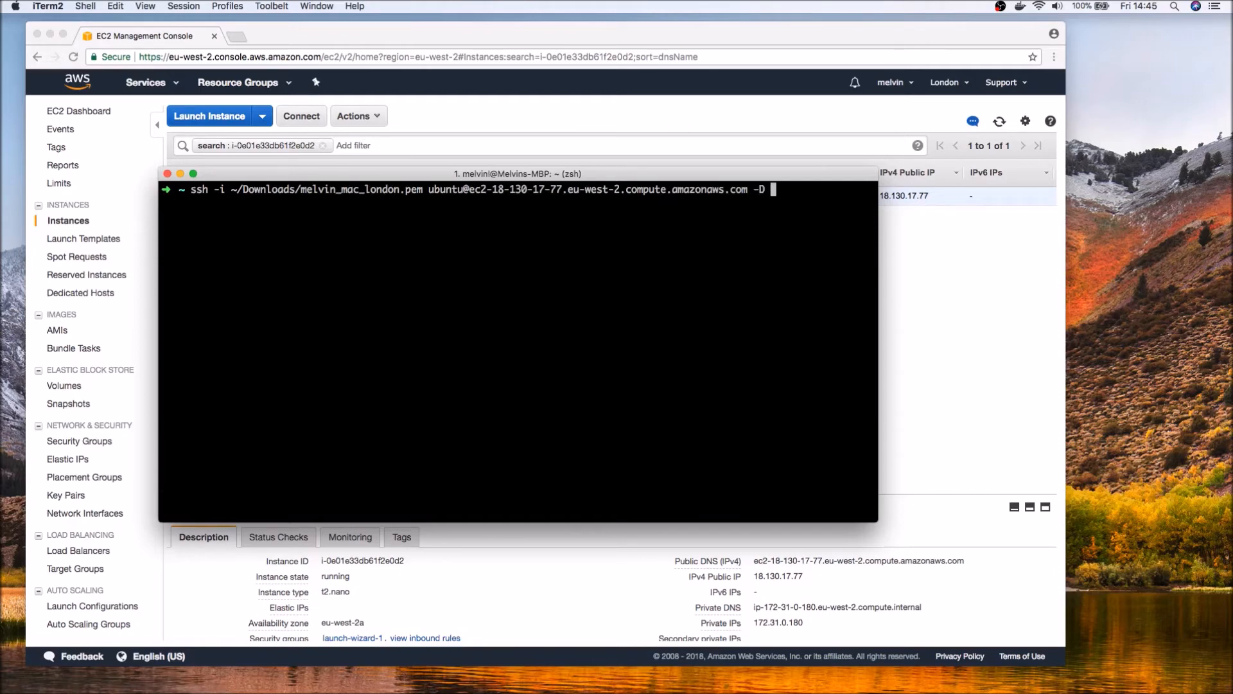
text(4444)
drag(753, 190, 765, 189)
click(793, 198)
key(Return)
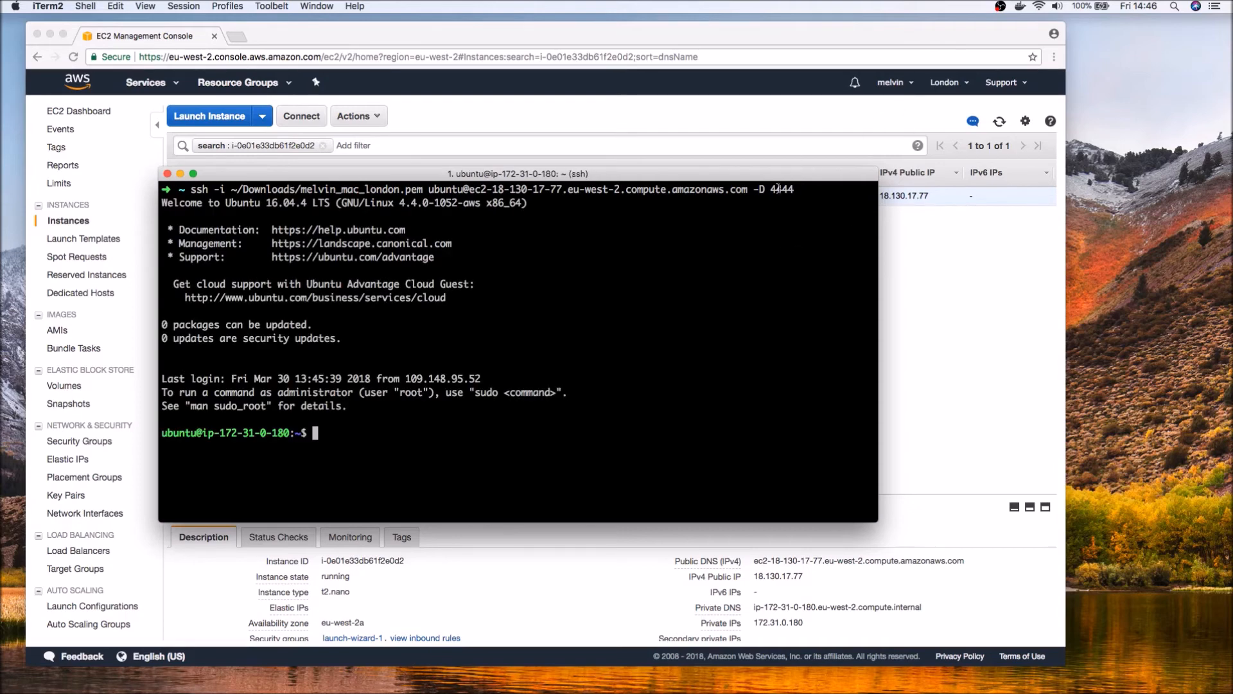
drag(767, 189, 793, 188)
click(369, 458)
Switch to Firefox and set its network proxy connection to manual proxy configuration.
key(super+Tab)
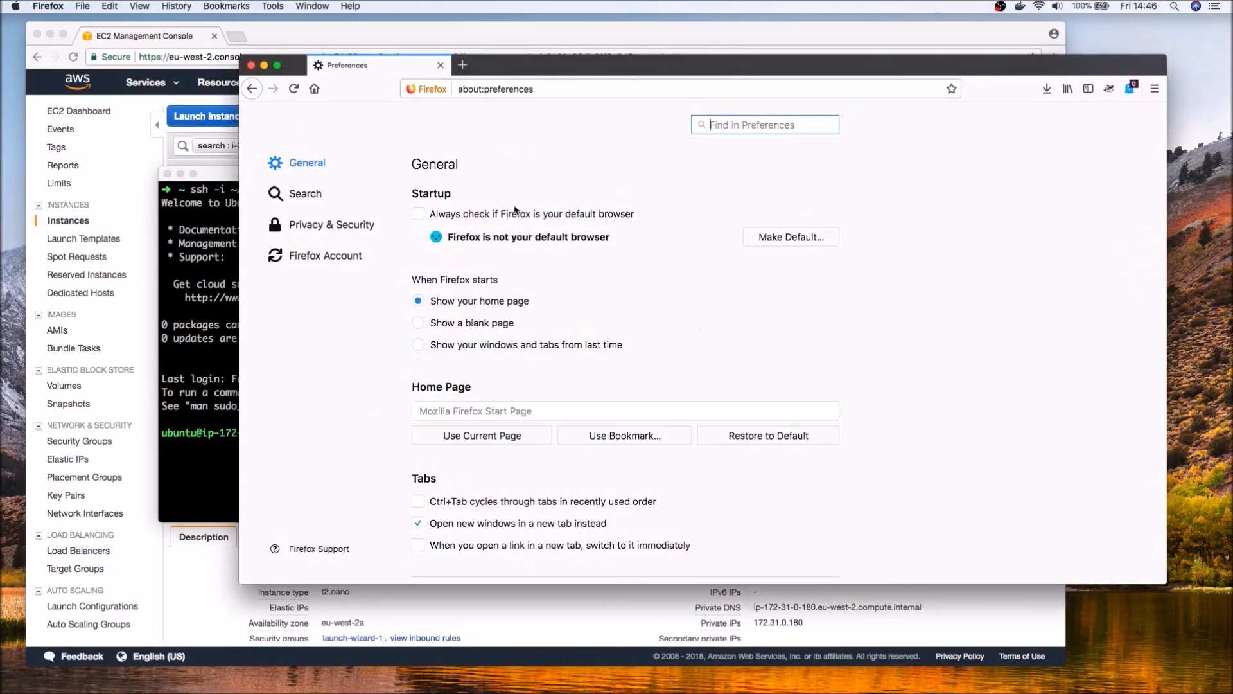
scroll(853, 376, down, 10)
scroll(853, 376, down, 10)
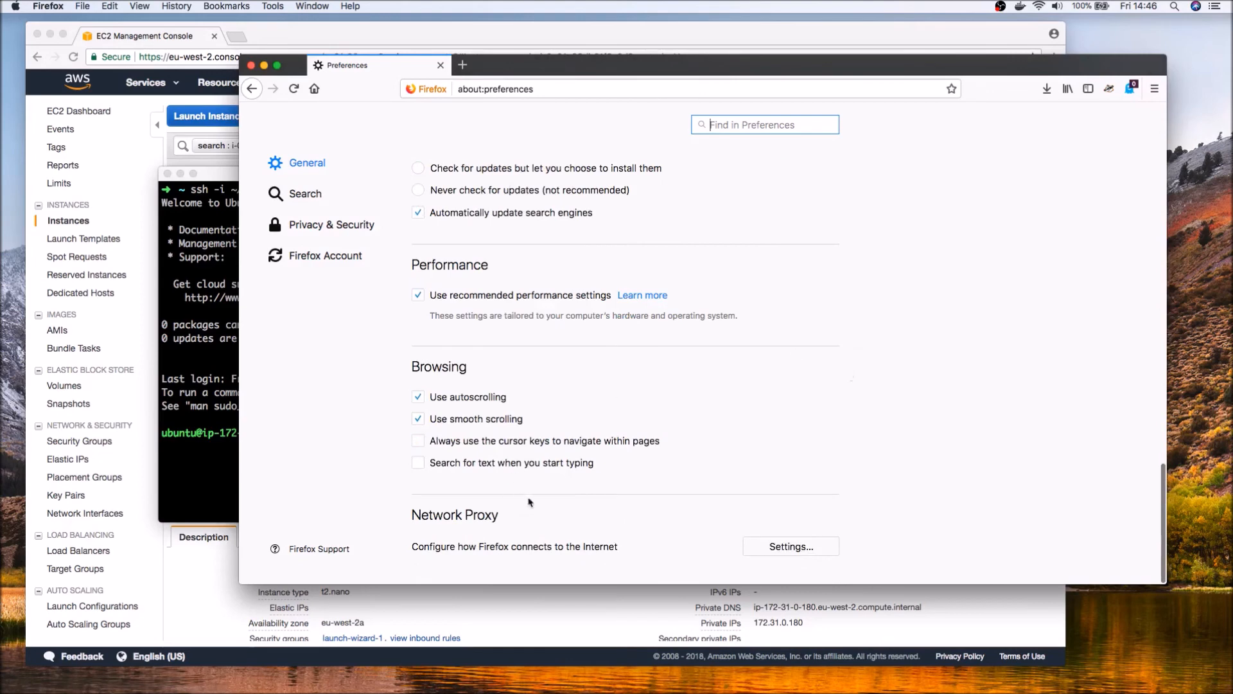
click(794, 550)
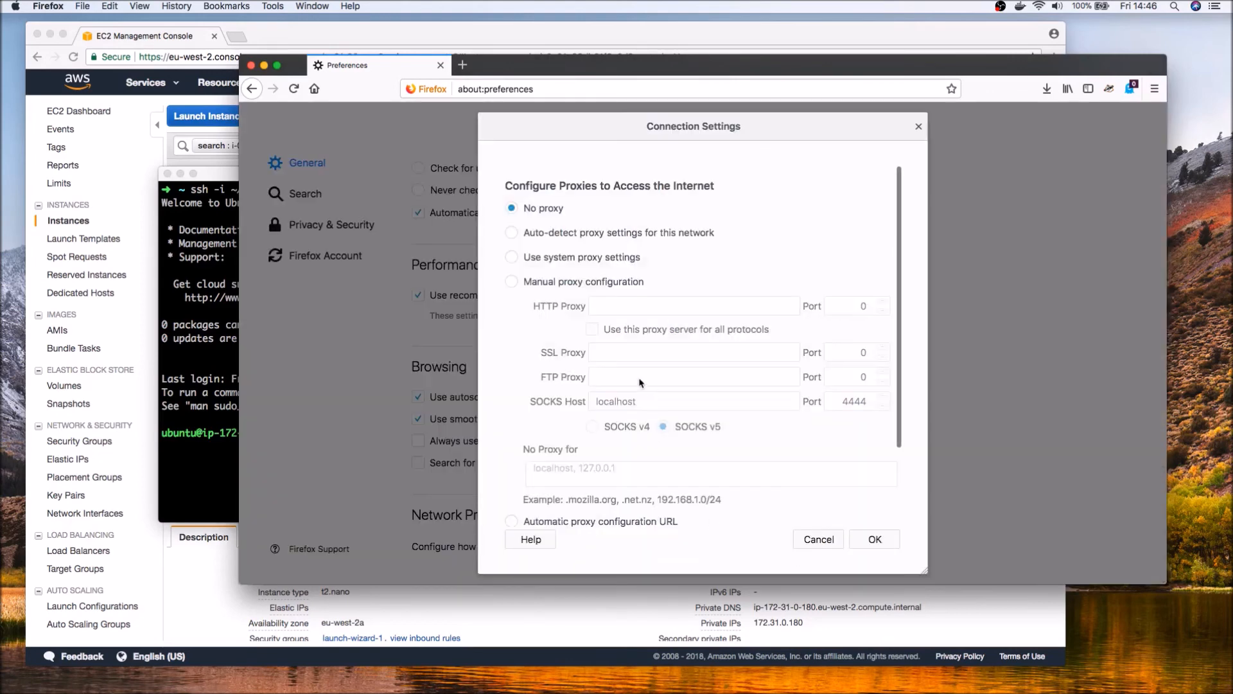
click(512, 283)
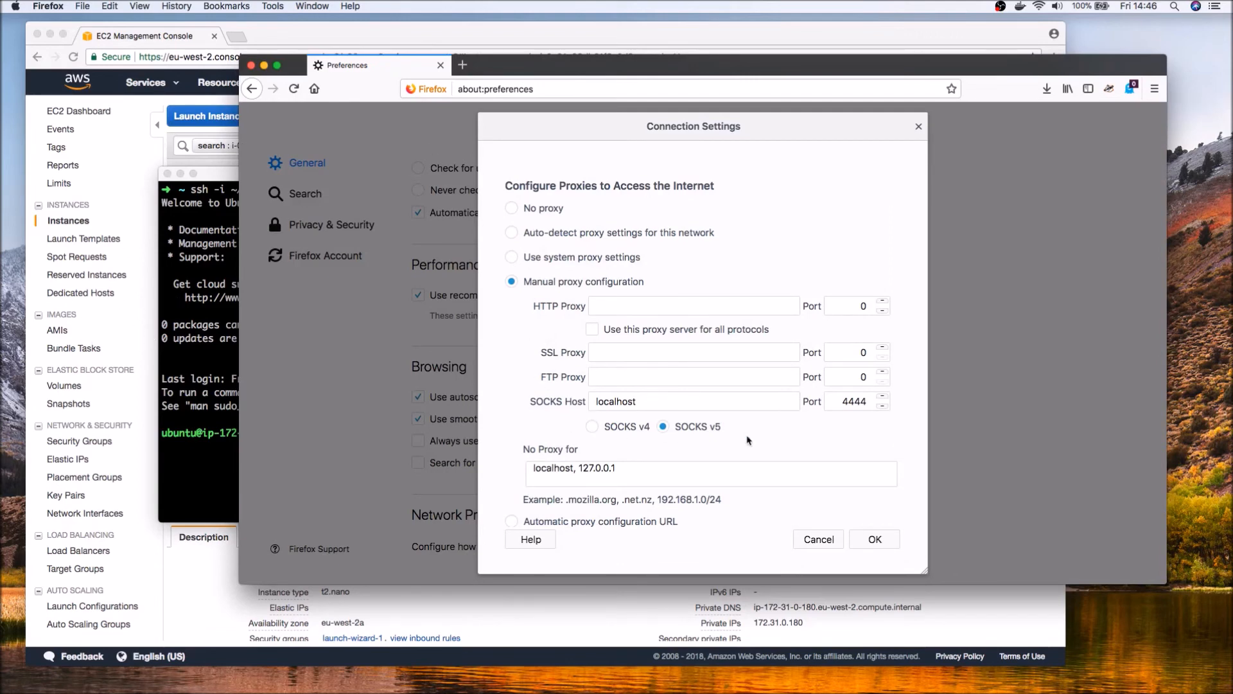
Compare the SOCKS proxy port with the port in the iTerm2 SSH command, and save Firefox's connection settings.
click(226, 304)
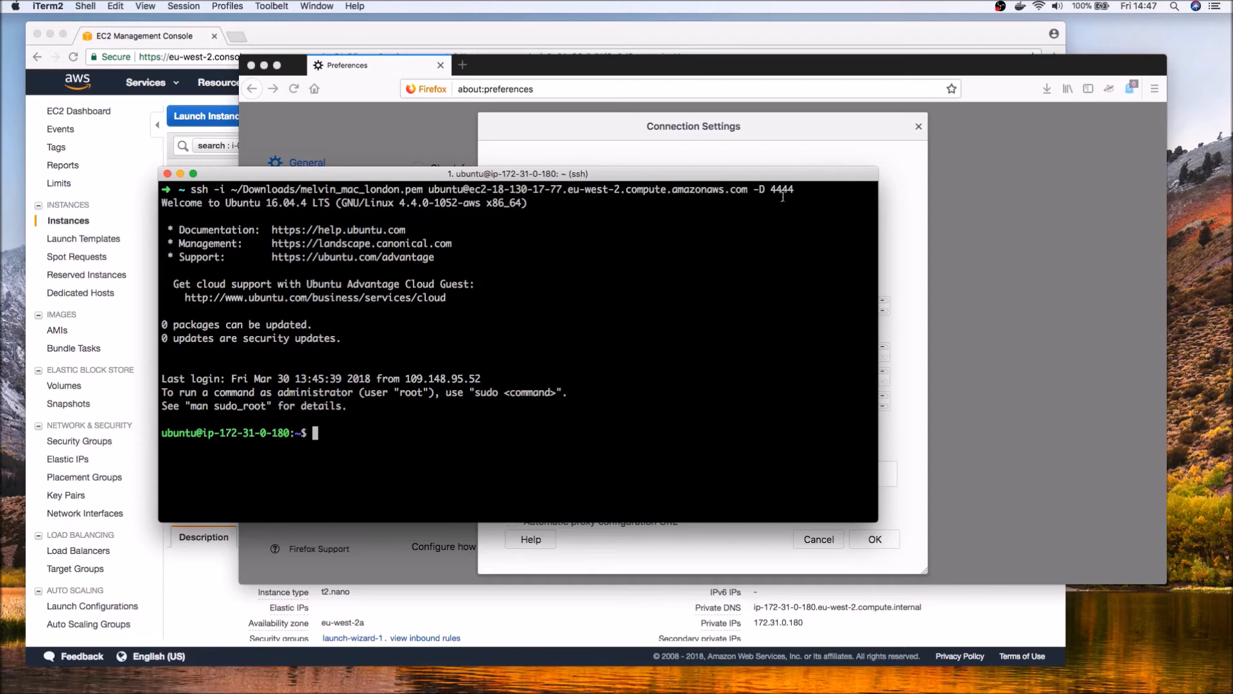
click(803, 136)
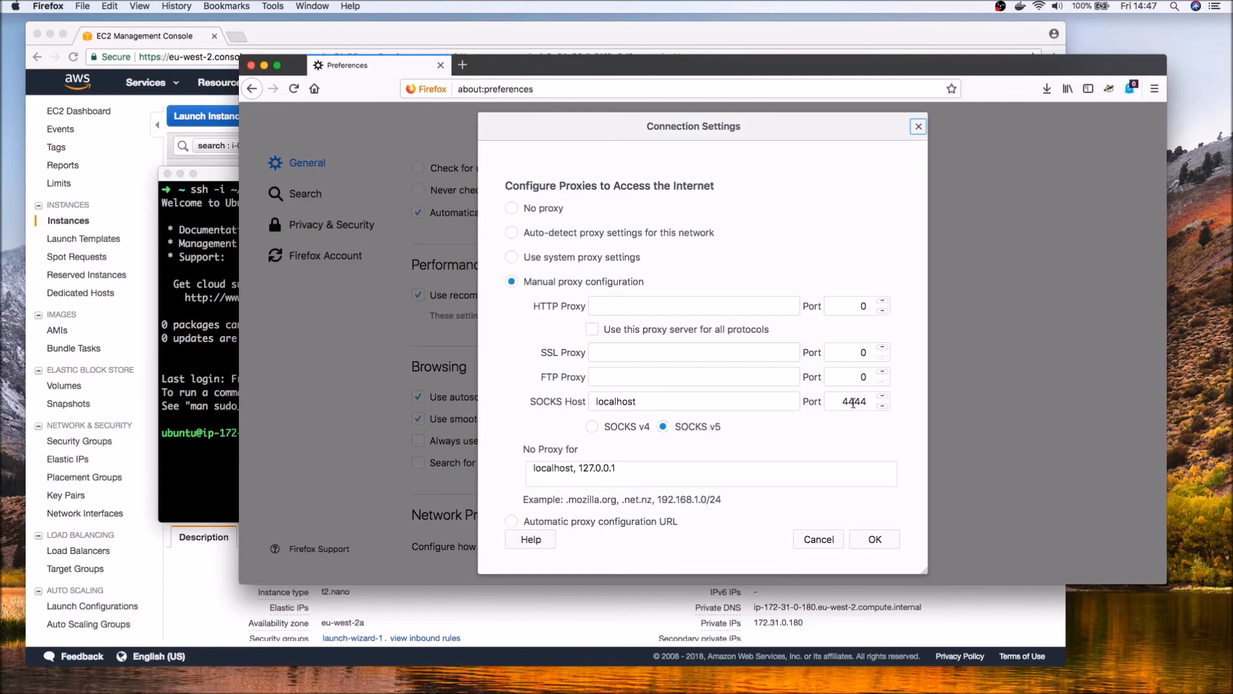
key(super+Tab)
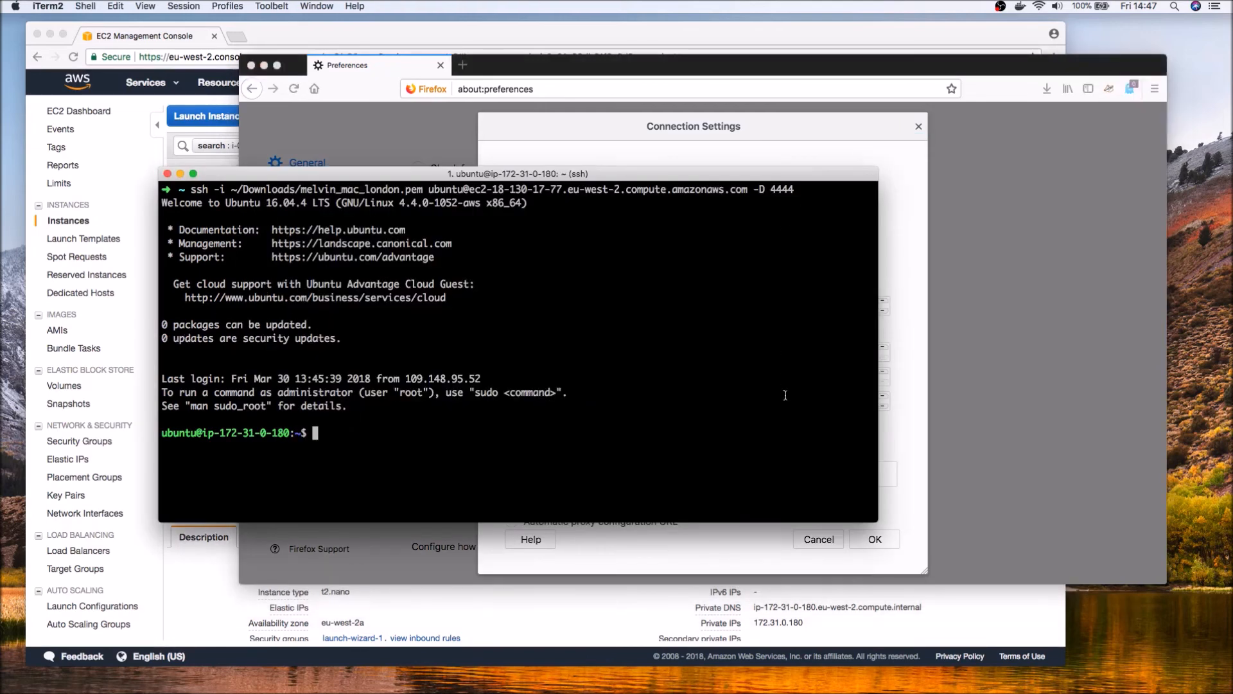
click(916, 208)
click(876, 540)
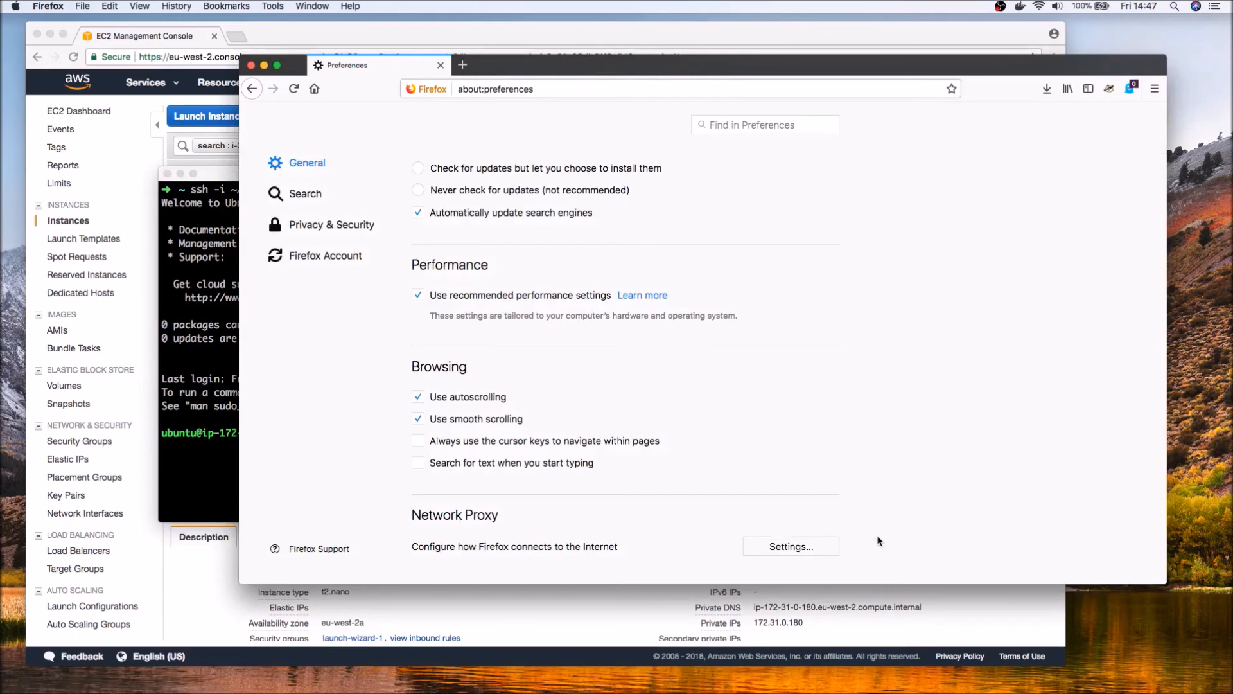
Load google.com in Firefox through the configured proxy.
click(555, 91)
text(goog)
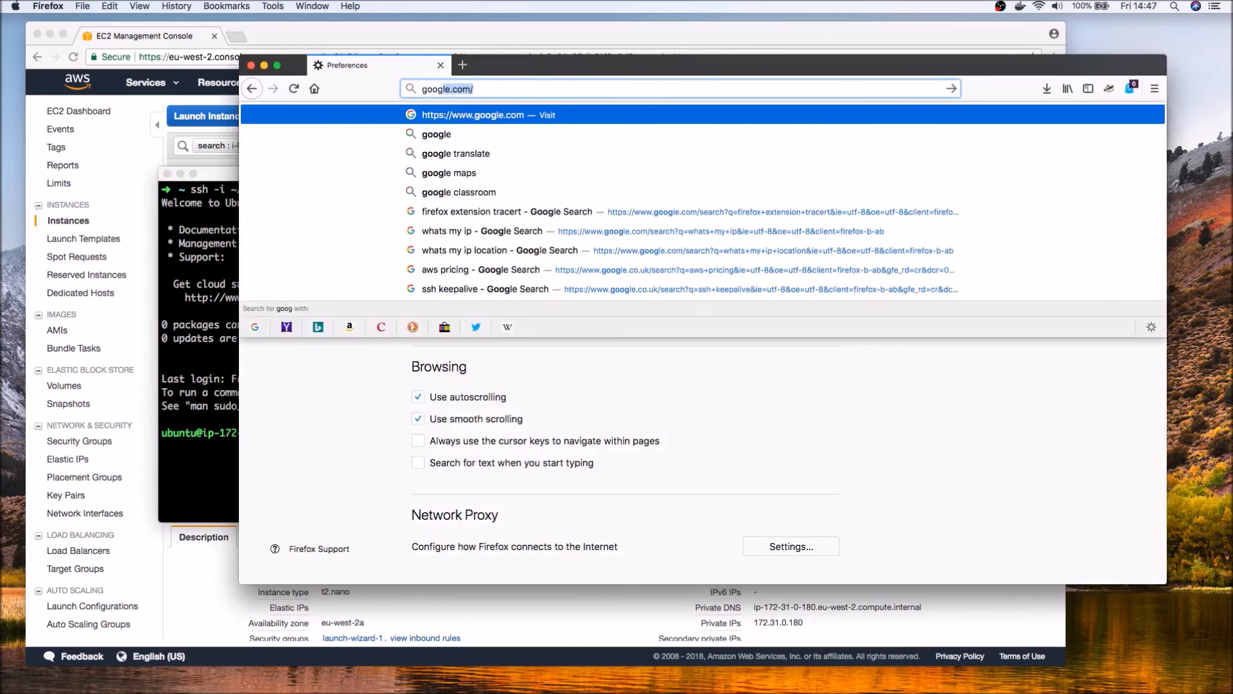
key(Return)
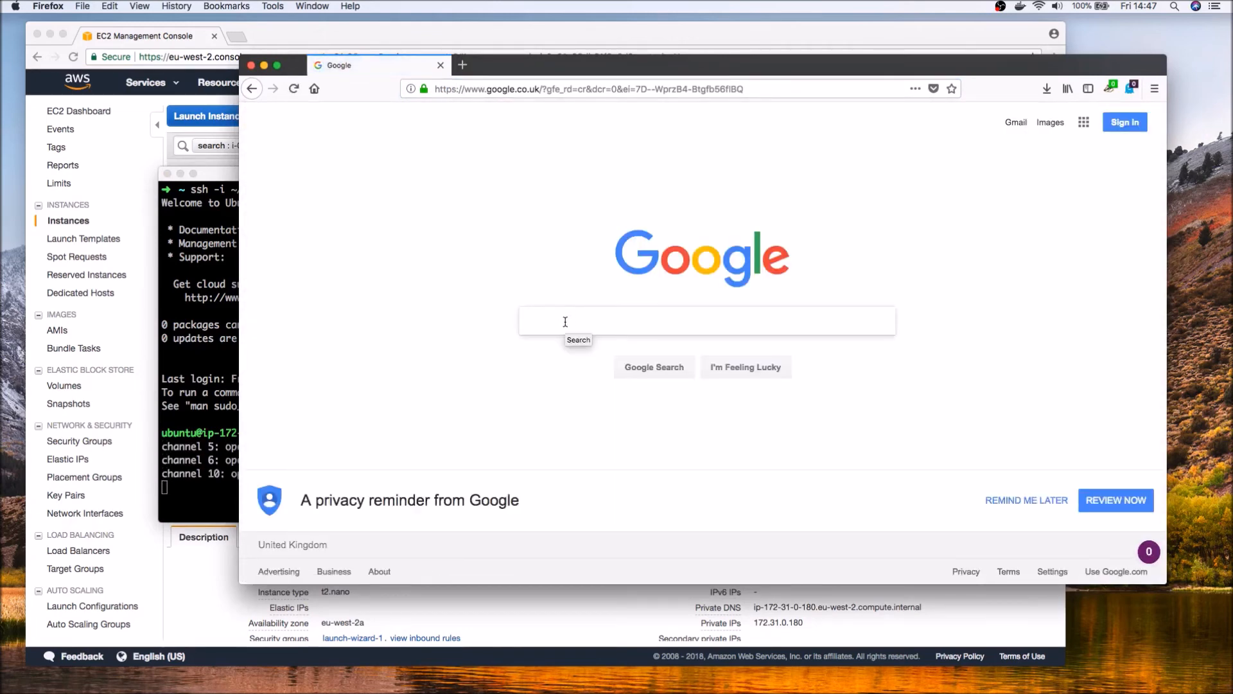
Search Google for "whats my ip" and compare the reported address with the instance's IPv4 public IP in Chrome's EC2 console.
text(whats my )
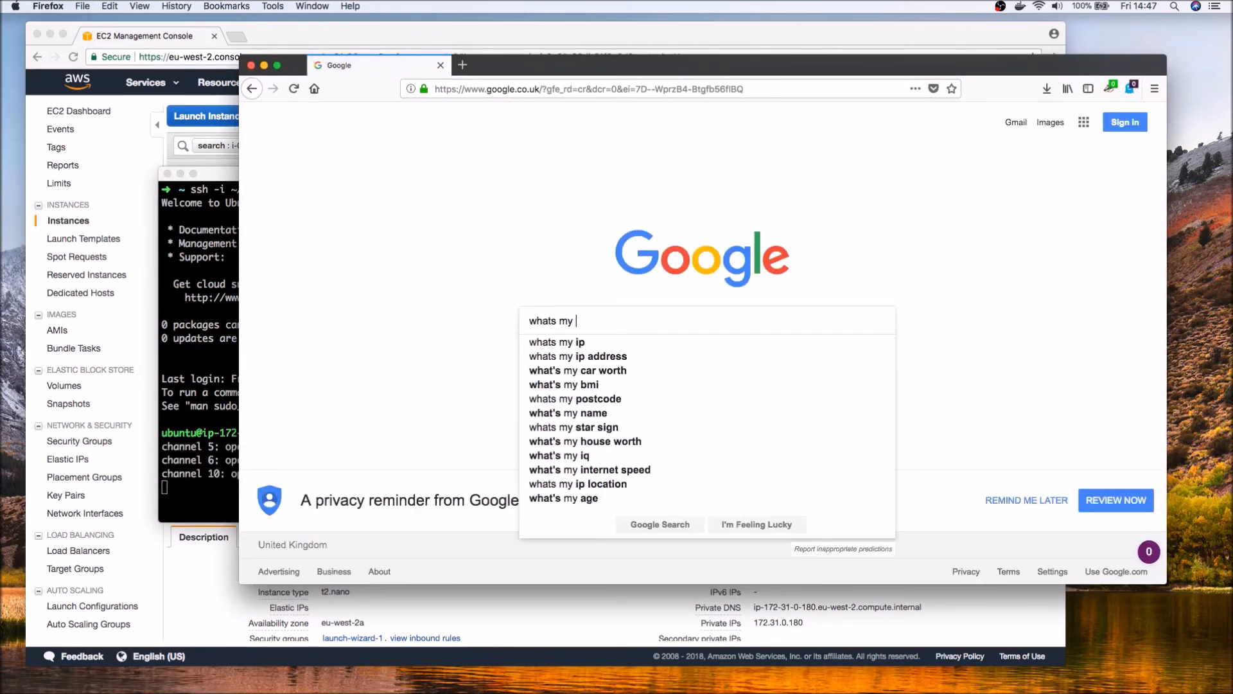
text(ip)
key(Return)
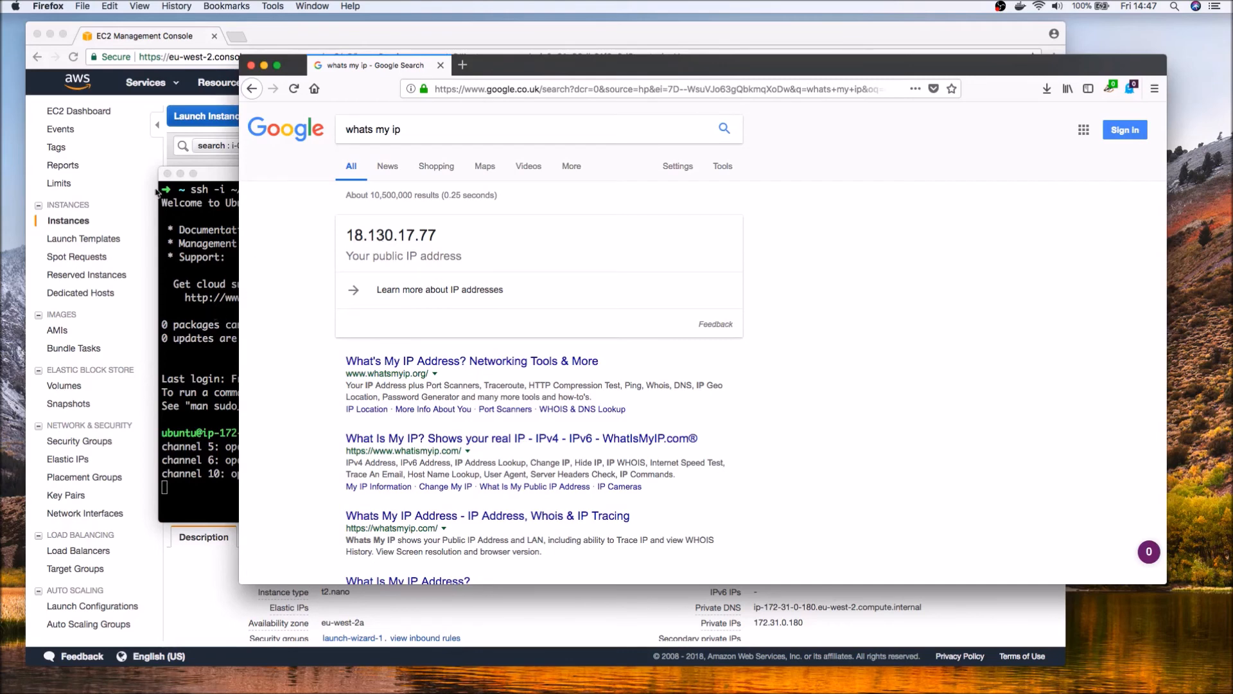
click(121, 219)
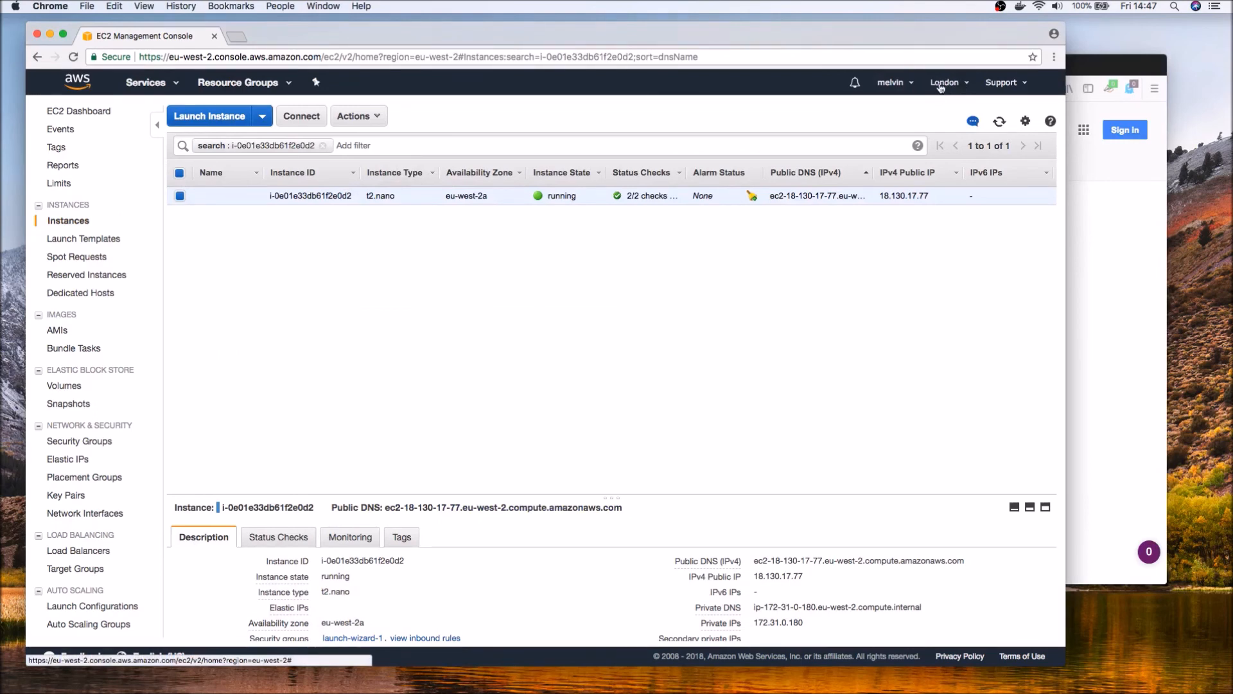
Return to Firefox, search Google for "whats my ip location", and open the WhatIsMyBrowser IP address location page.
key(super+Tab)
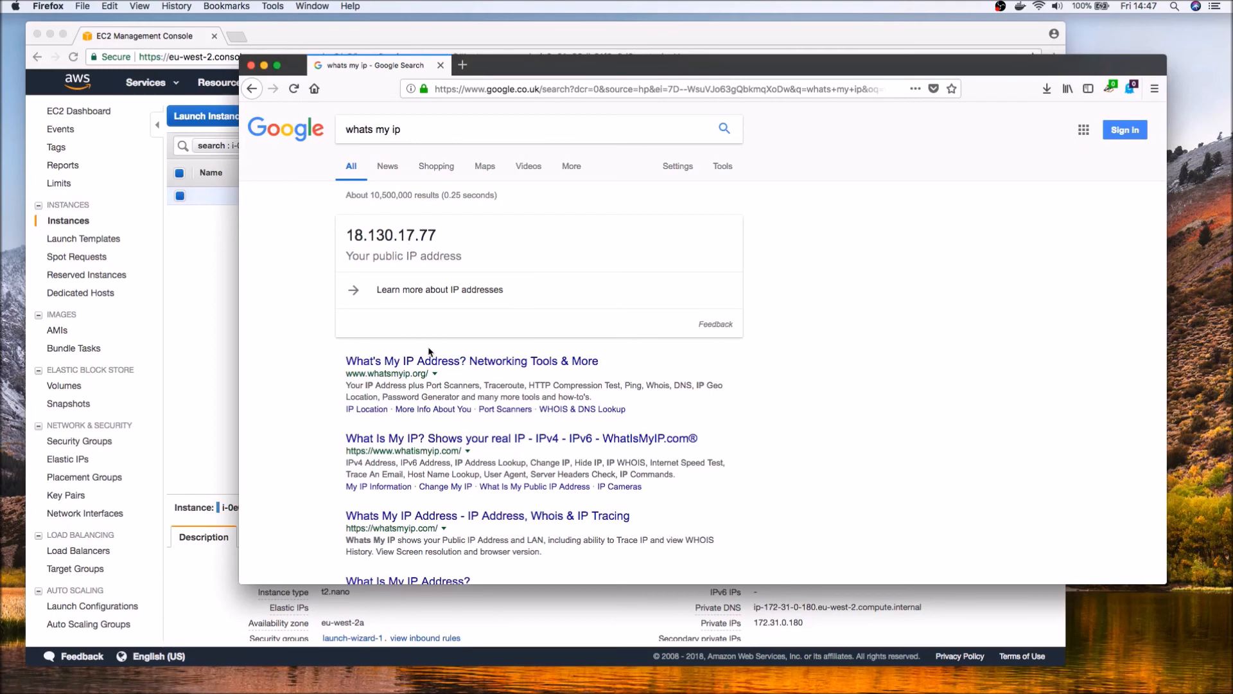
click(443, 132)
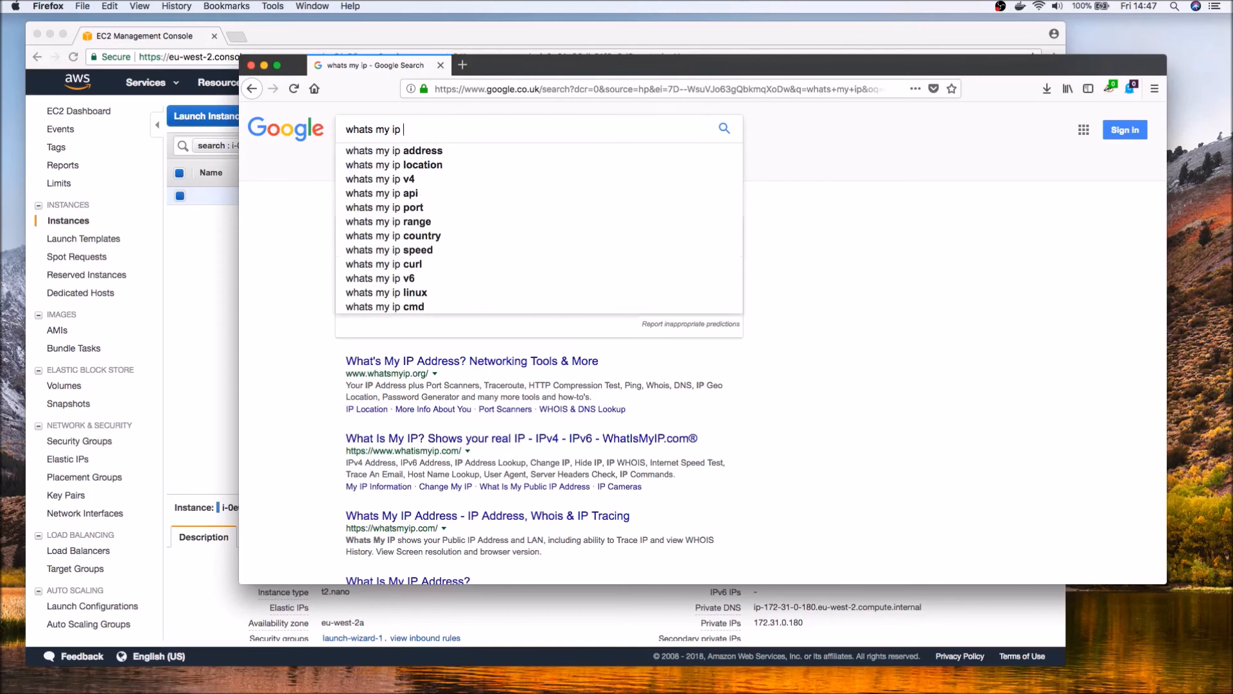
text(location)
key(Return)
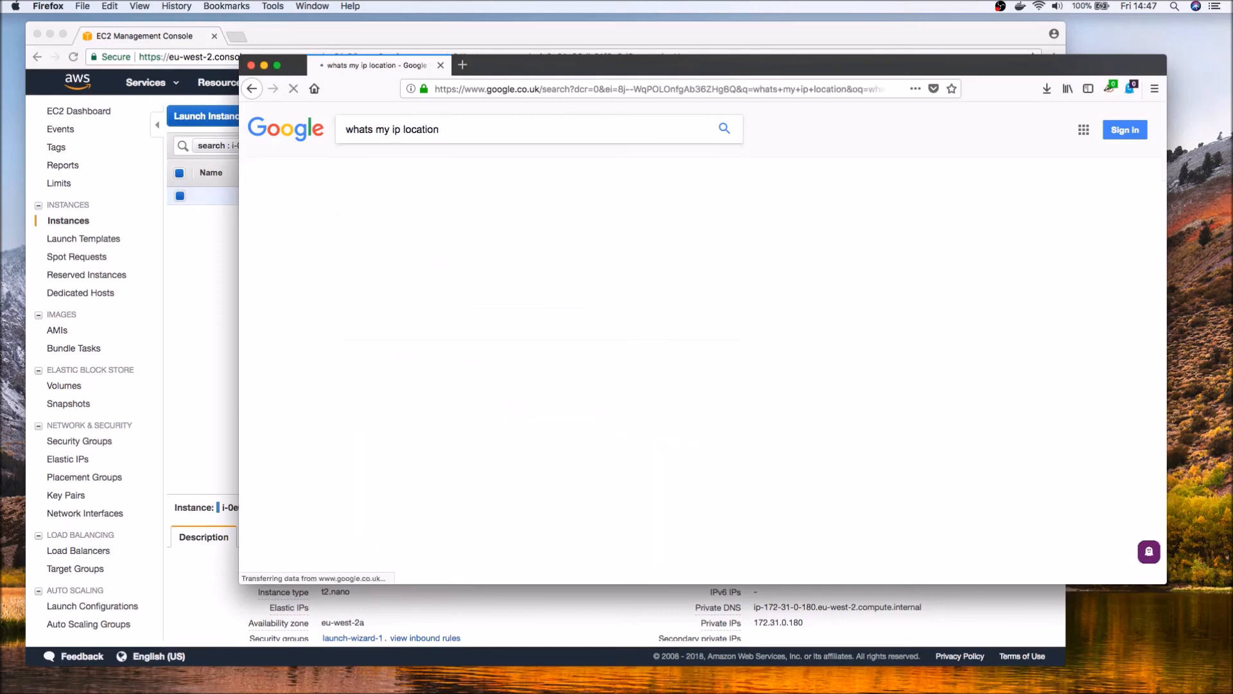
click(463, 296)
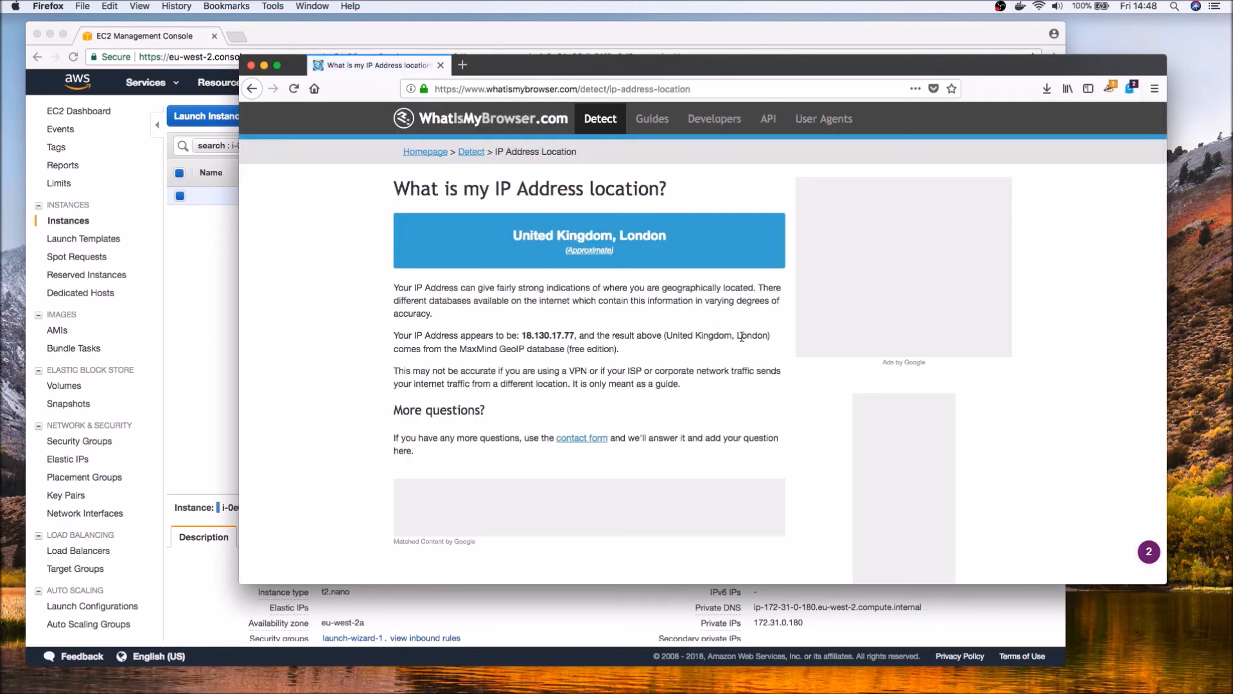
Highlight the detected location and IP address in the page text, moving the Firefox window to uncover the EC2 console's region name.
drag(767, 336, 670, 337)
drag(525, 63, 441, 108)
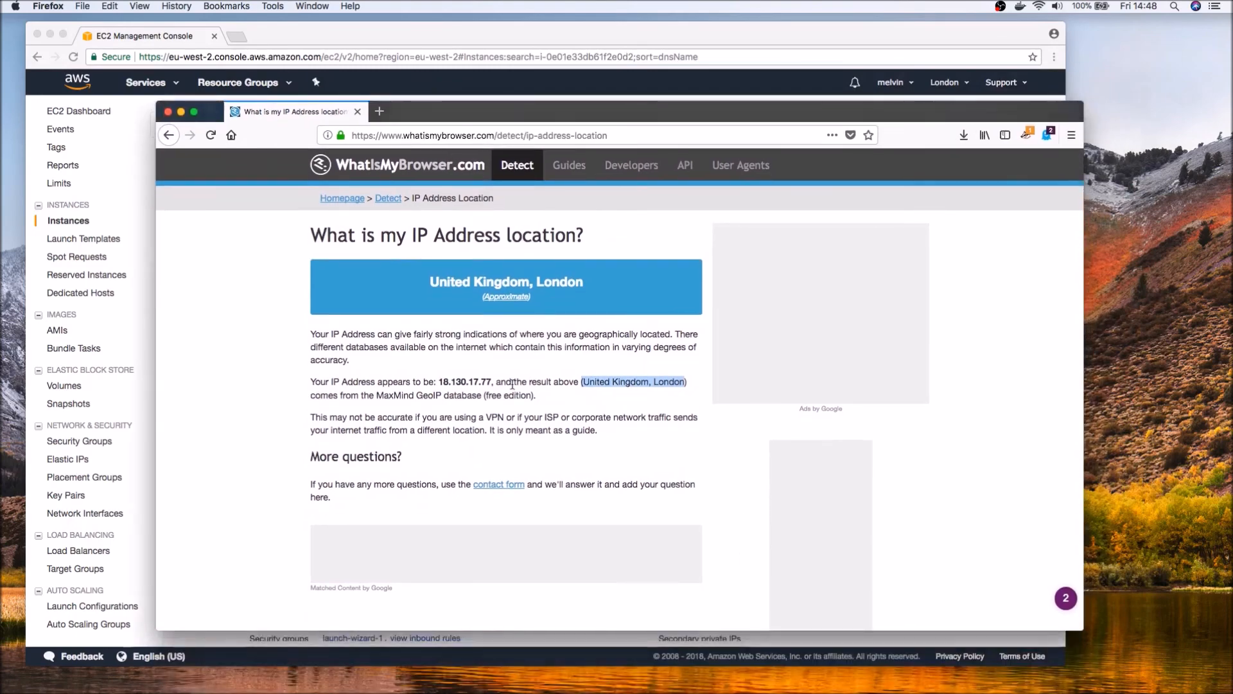
drag(492, 379, 422, 381)
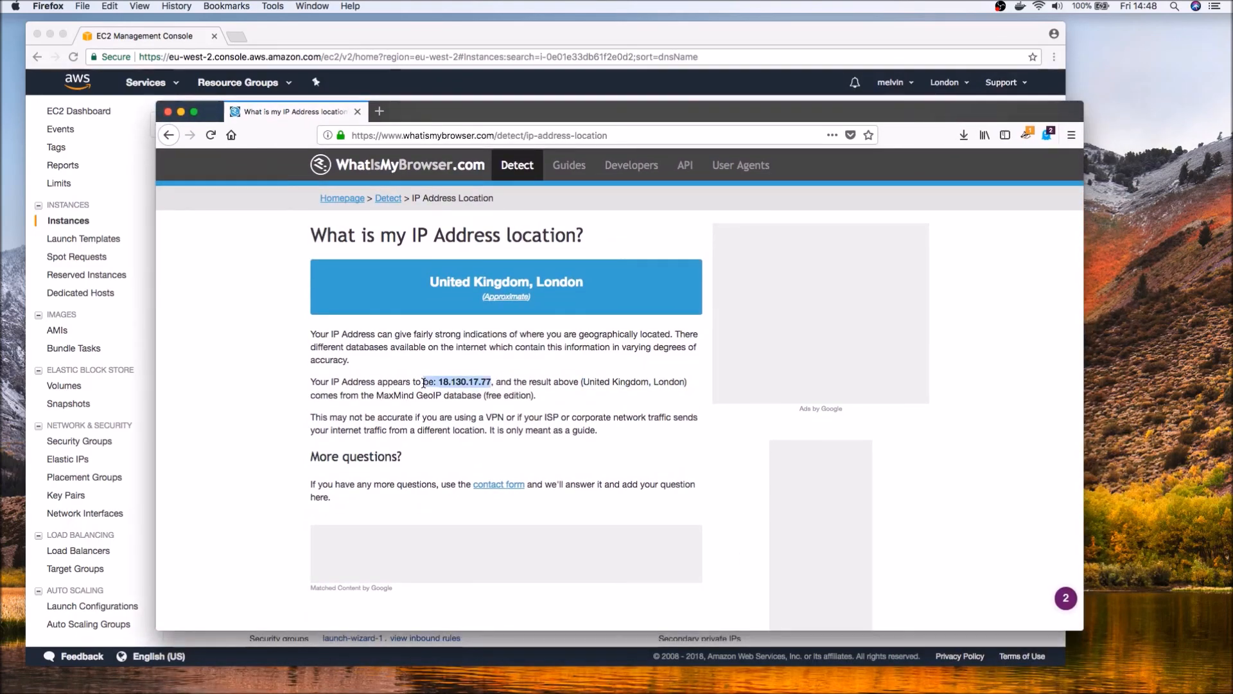
Review the available AWS regions in Chrome's EC2 console without switching region, recheck Firefox's IP location page, and return to the console.
click(869, 42)
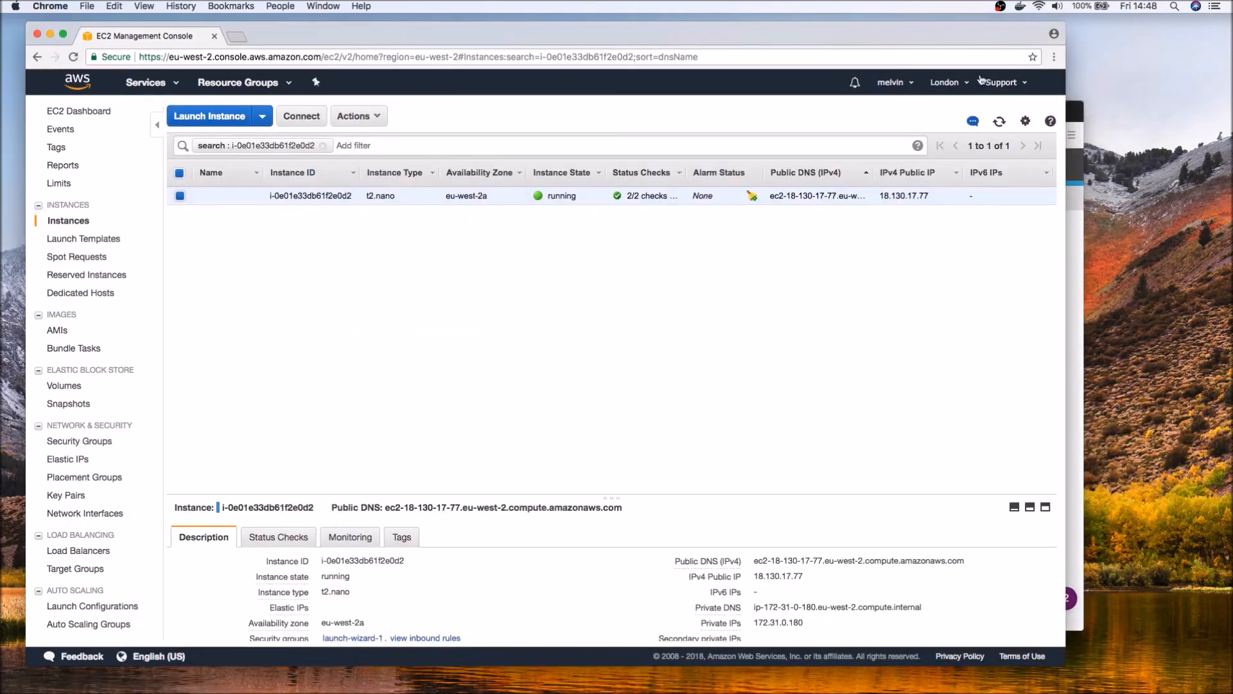
click(944, 82)
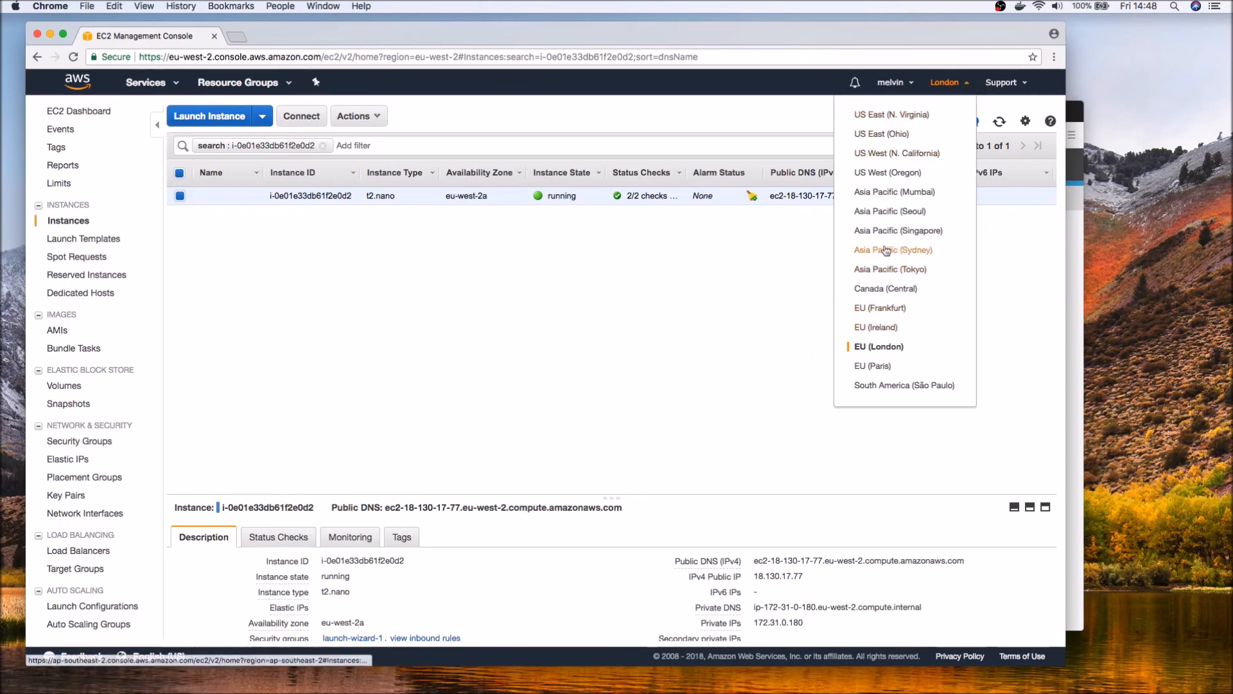
click(743, 392)
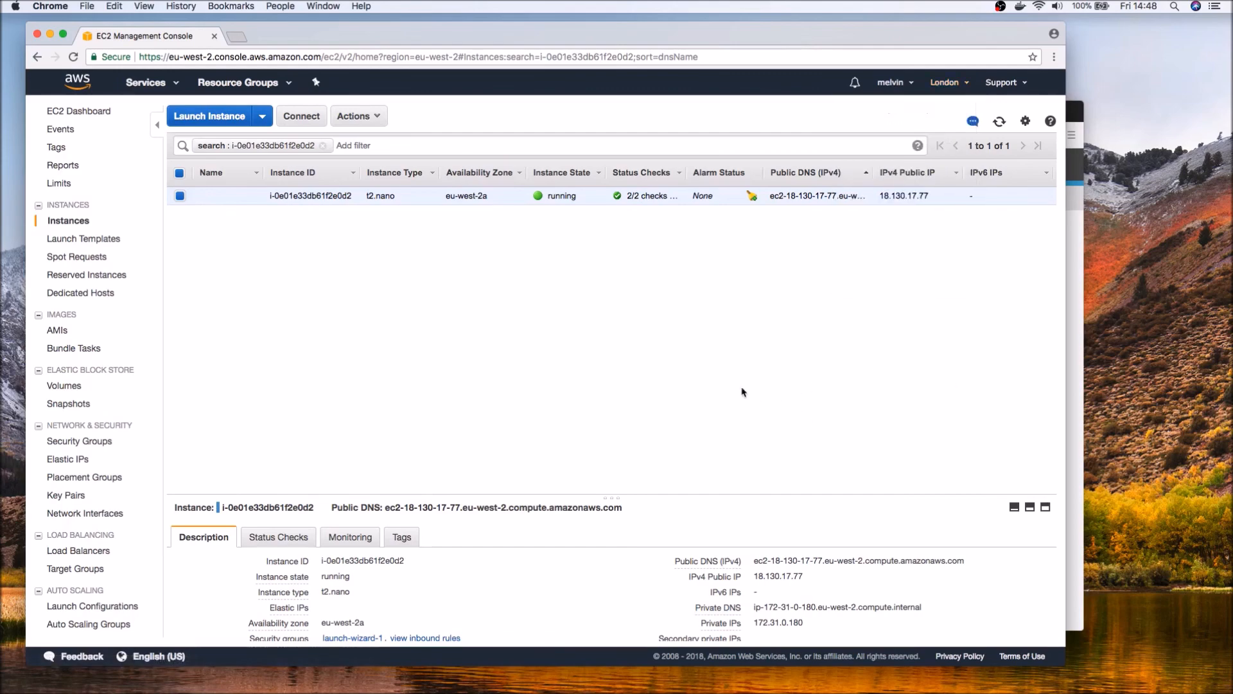
key(super+Tab)
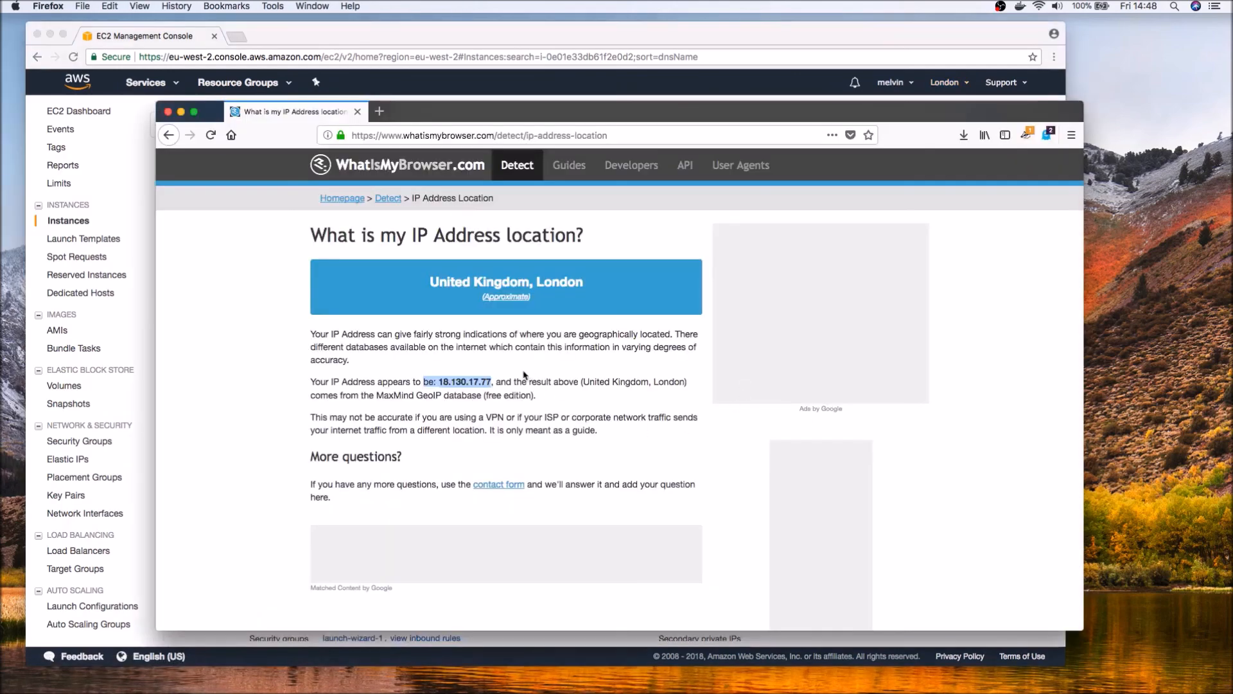
click(149, 350)
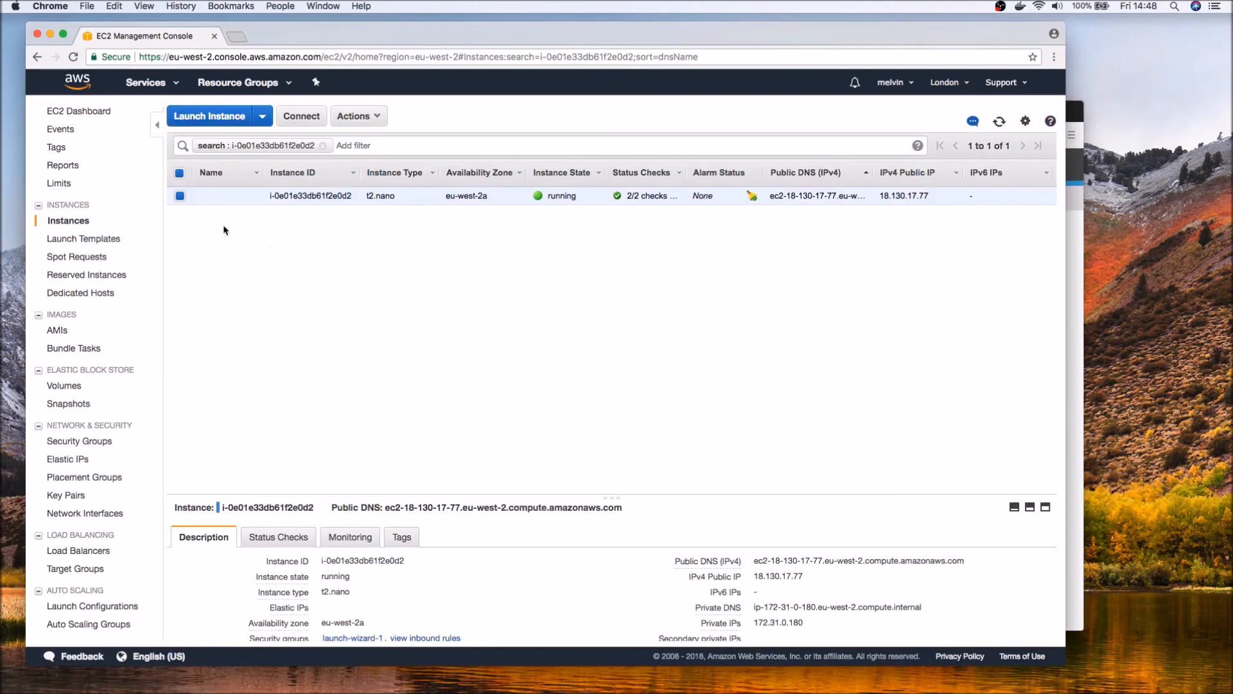